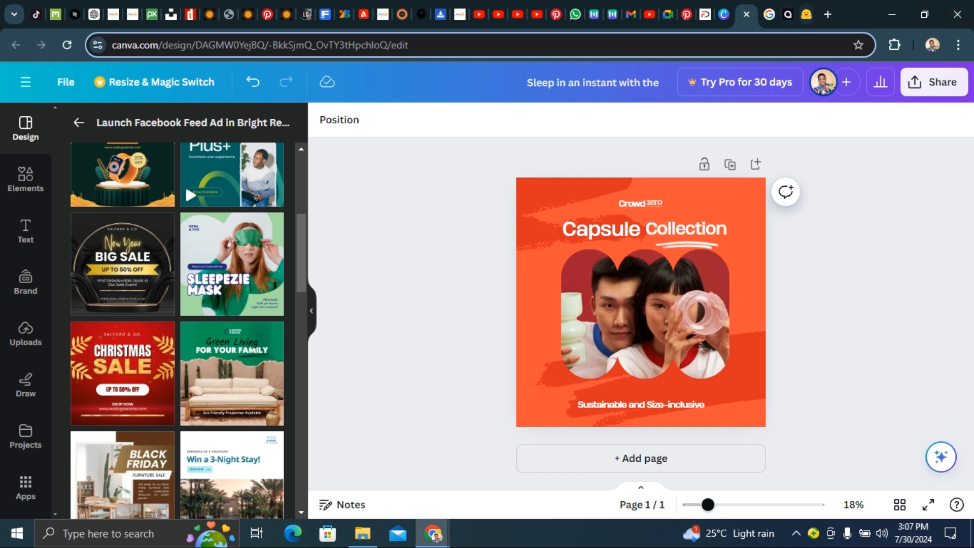
pyautogui.click(787, 15)
pyautogui.click(805, 14)
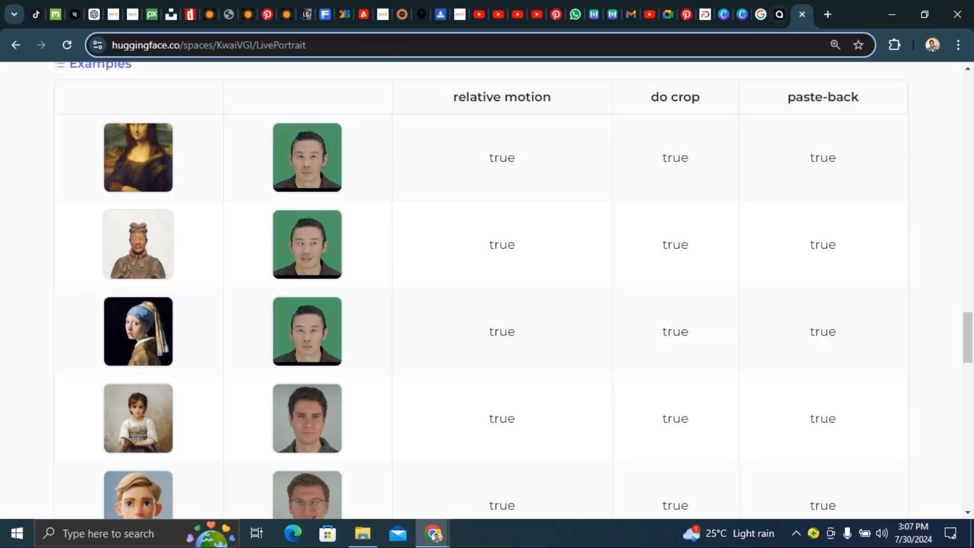
pyautogui.click(741, 12)
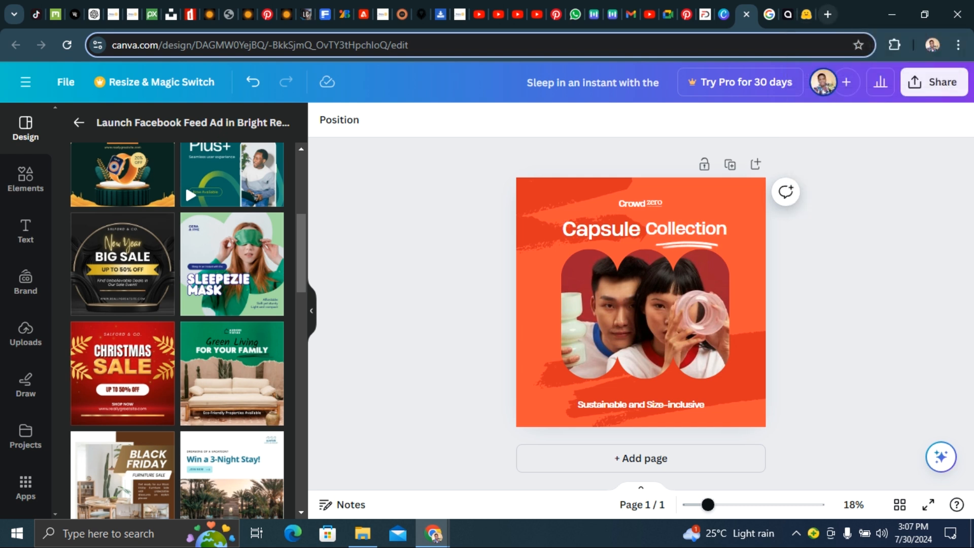
# - Open a new tab, search Google for colour palette, and open the Color Hunt site
pyautogui.click(827, 15)
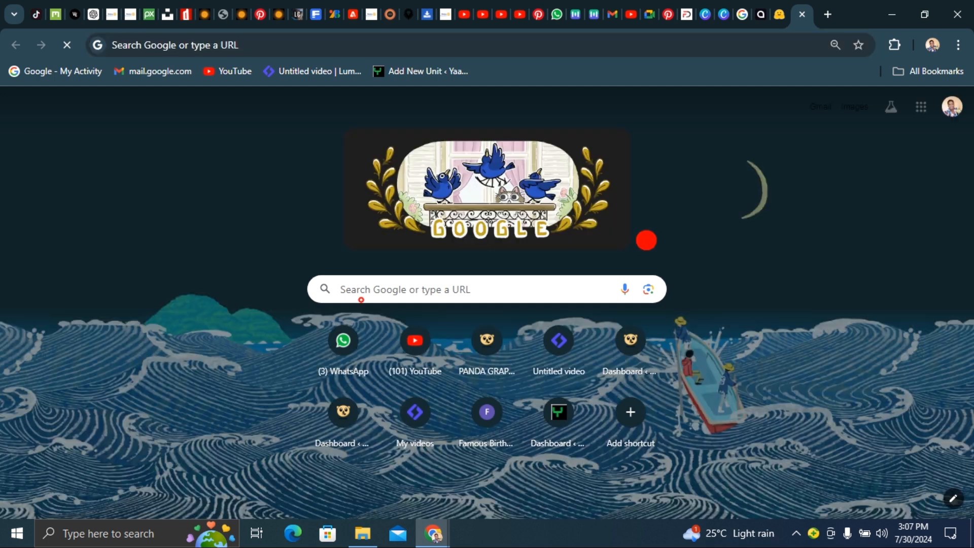
pyautogui.click(361, 299)
pyautogui.click(380, 346)
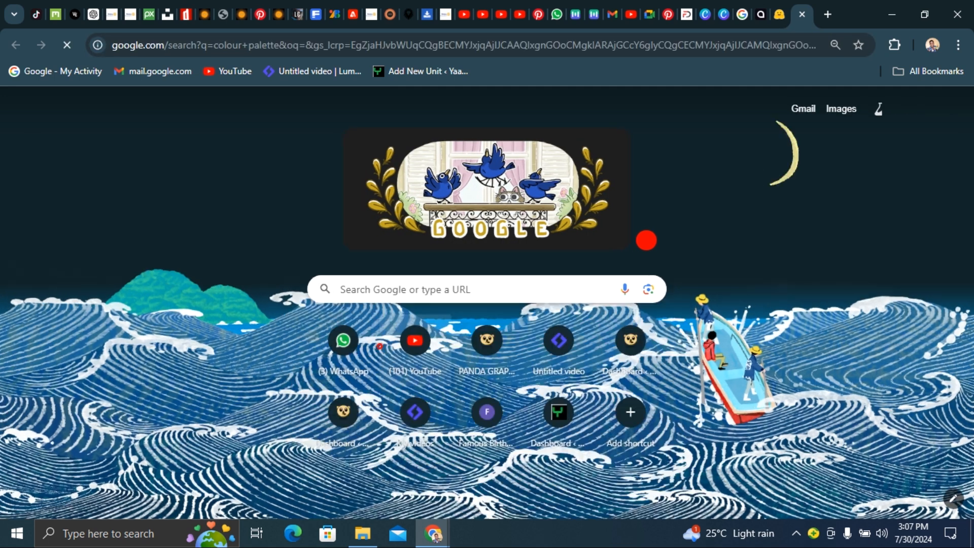
pyautogui.click(183, 255)
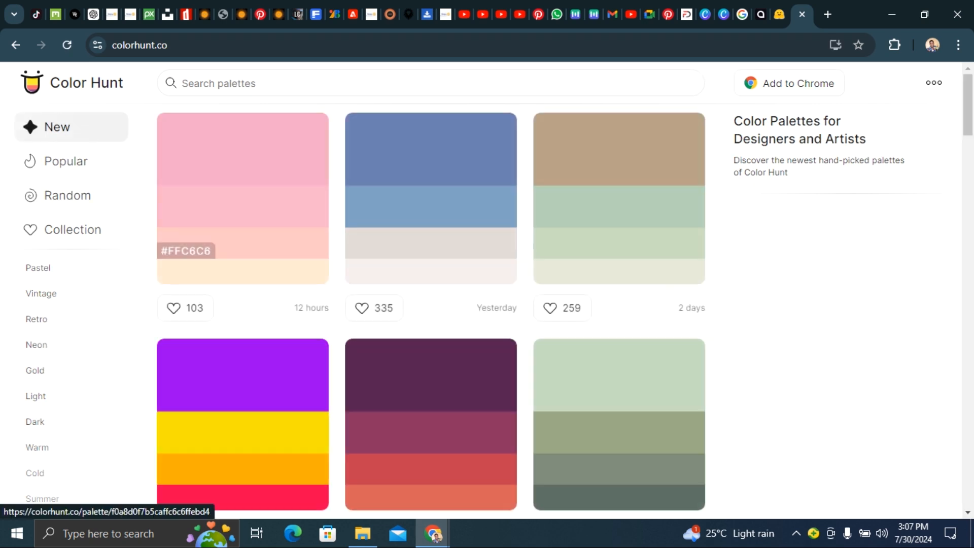
# - Browse the Color Hunt palettes and open the dark navy, blue, light blue and beige palette
pyautogui.scroll(-10, 355, 254)
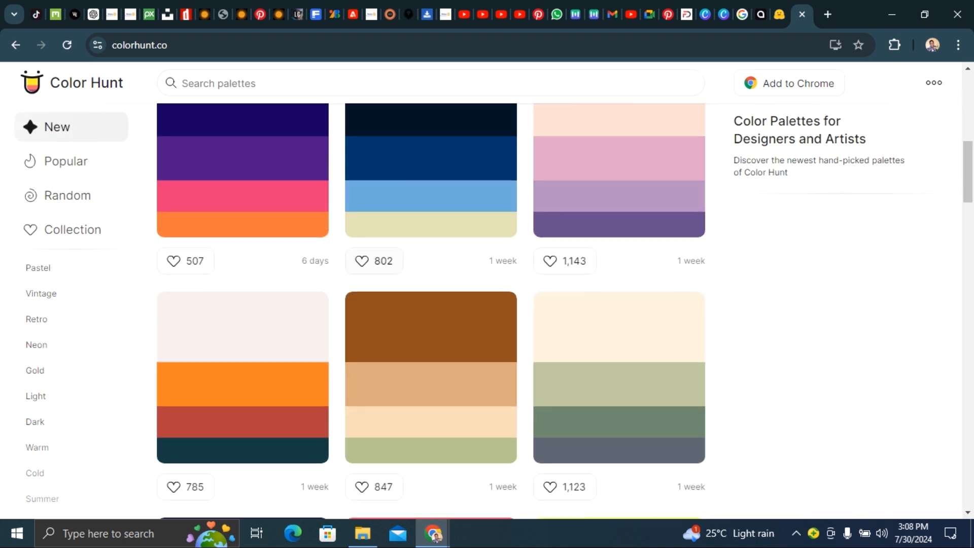
pyautogui.scroll(7, 380, 305)
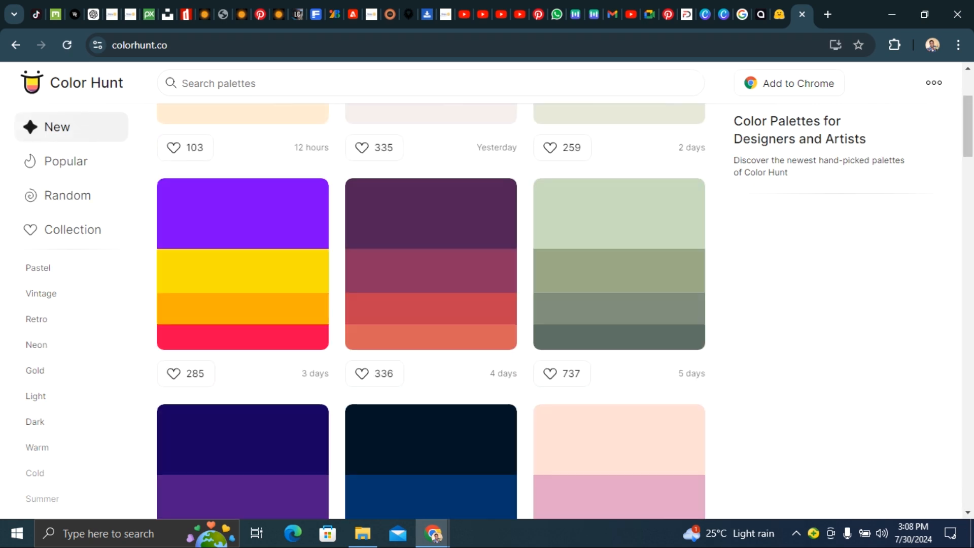
pyautogui.scroll(3, 406, 436)
pyautogui.scroll(-8, 406, 233)
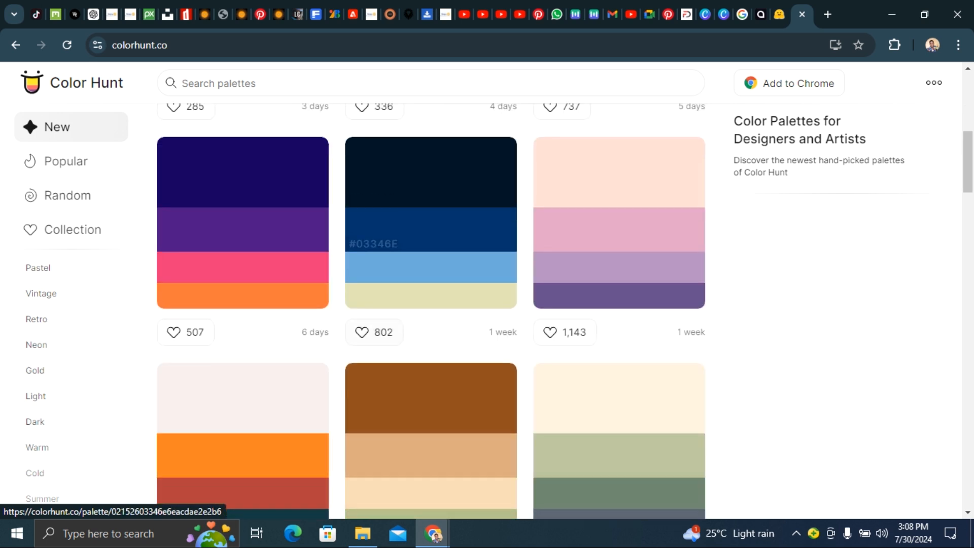
pyautogui.scroll(-4, 431, 304)
pyautogui.scroll(2, 431, 304)
pyautogui.scroll(-1, 431, 304)
pyautogui.scroll(5, 431, 305)
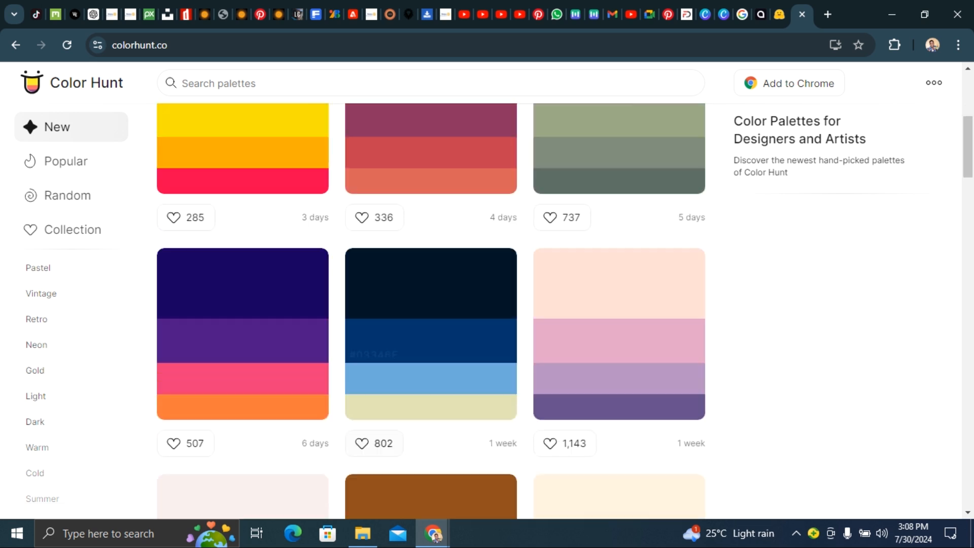
pyautogui.click(390, 330)
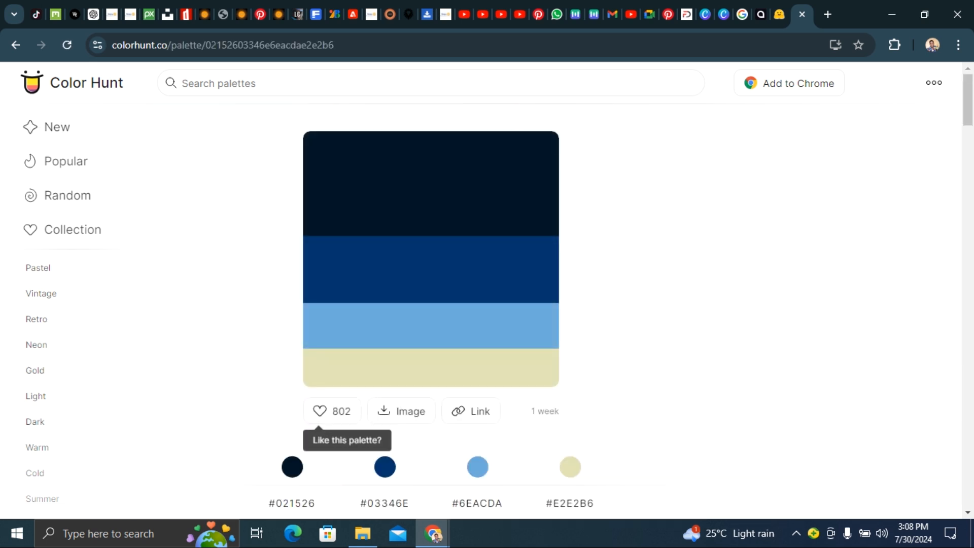
pyautogui.scroll(-2, 432, 305)
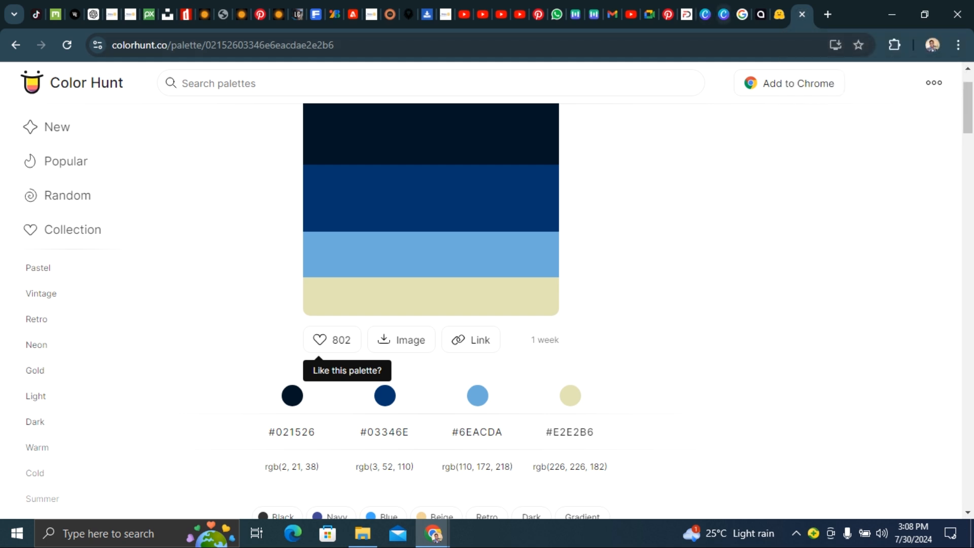
# - Return to the Canva design and apply the Sleepezie Mask health and wellness feed ad template
pyautogui.click(723, 14)
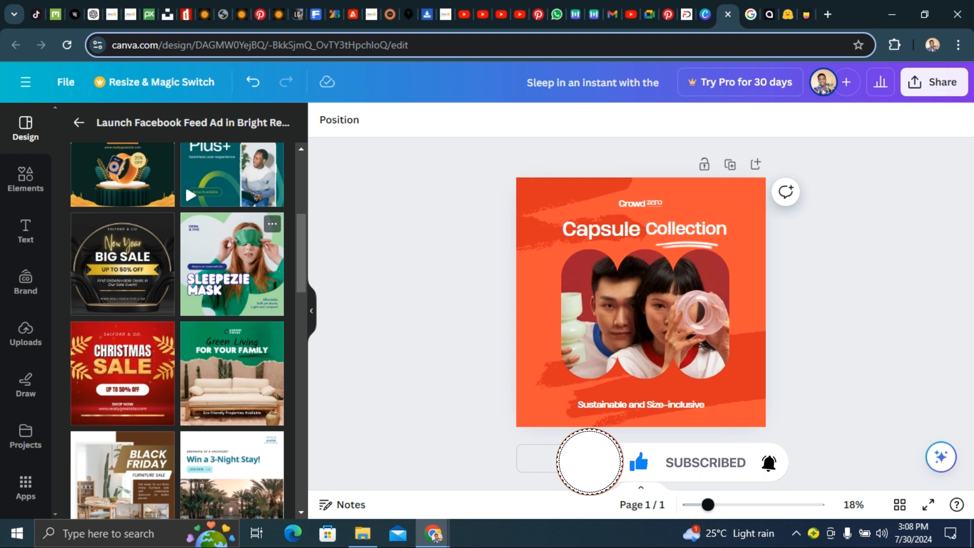
pyautogui.click(213, 251)
pyautogui.click(394, 331)
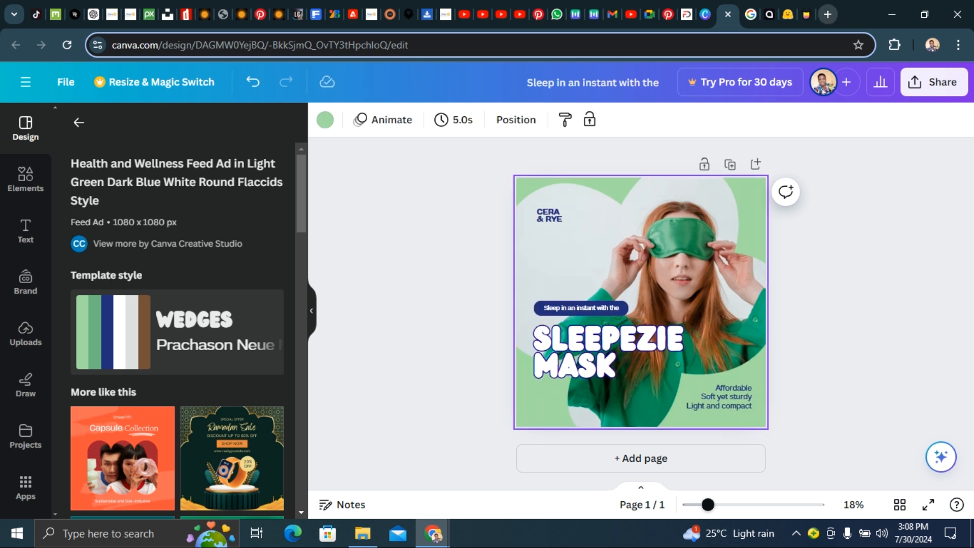
pyautogui.click(806, 14)
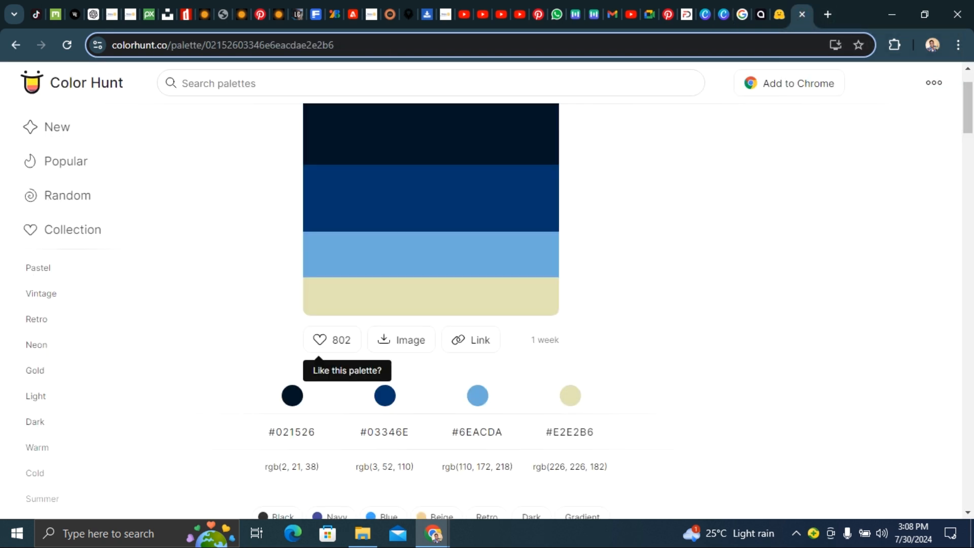
pyautogui.click(723, 14)
pyautogui.click(420, 248)
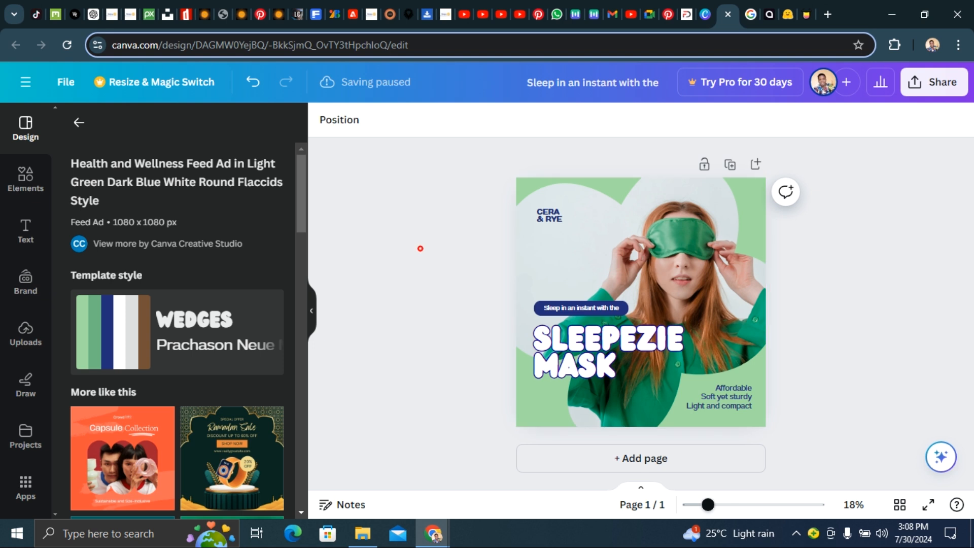
# - Move the woman's photo toward the right side of the design
pyautogui.click(749, 372)
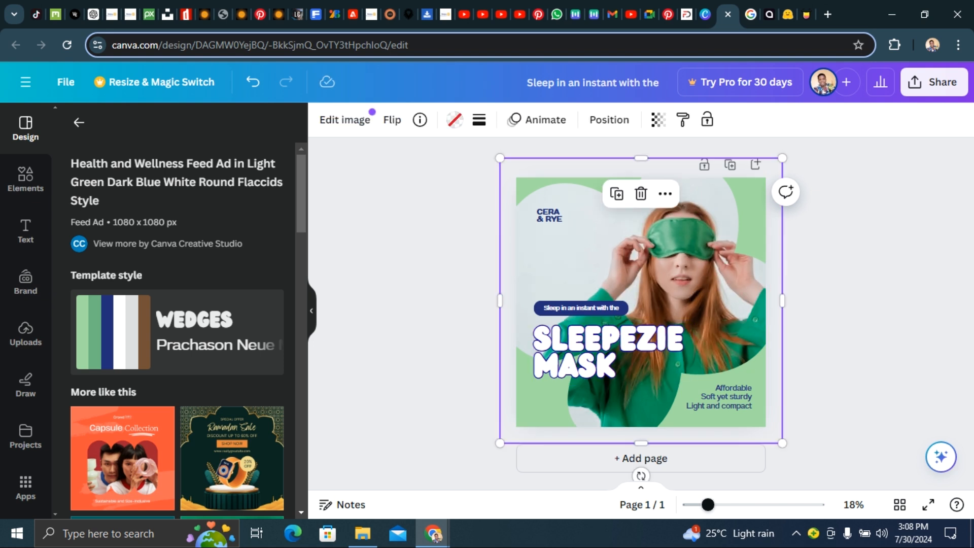
pyautogui.moveTo(598, 230); pyautogui.dragTo(685, 268)
# - Copy the #021526 hex code from the palette and apply it as the design's background colour
pyautogui.click(538, 189)
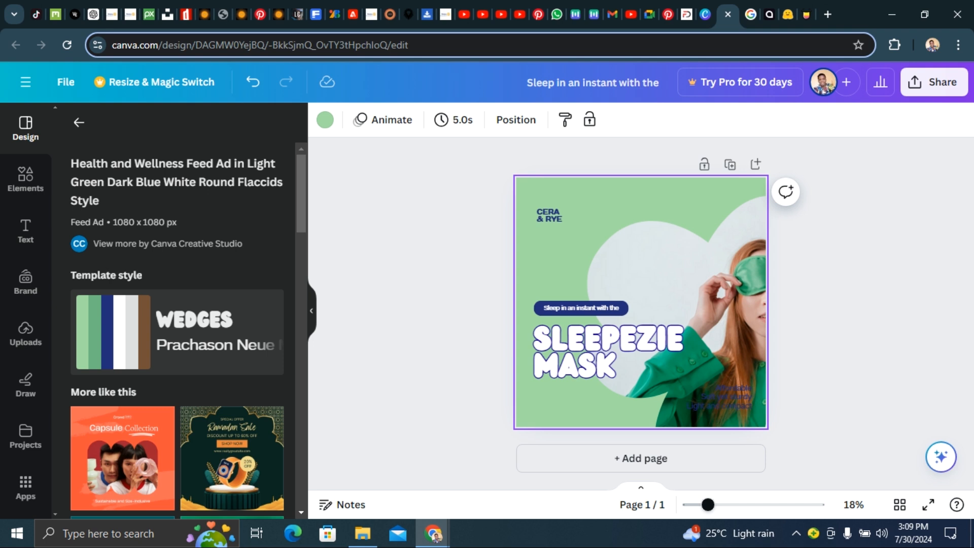
pyautogui.click(803, 14)
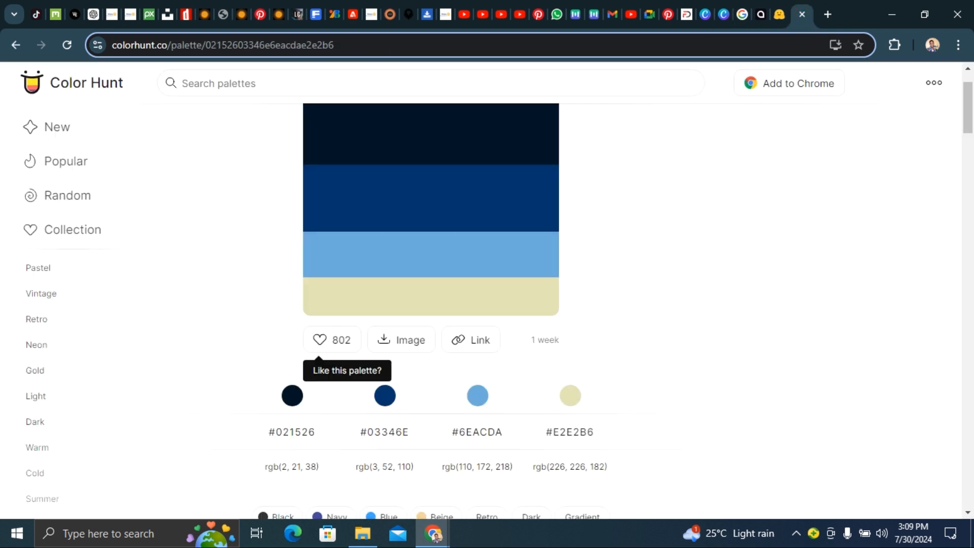
pyautogui.tripleClick(261, 429)
pyautogui.hotkey('ctrl', 'c')
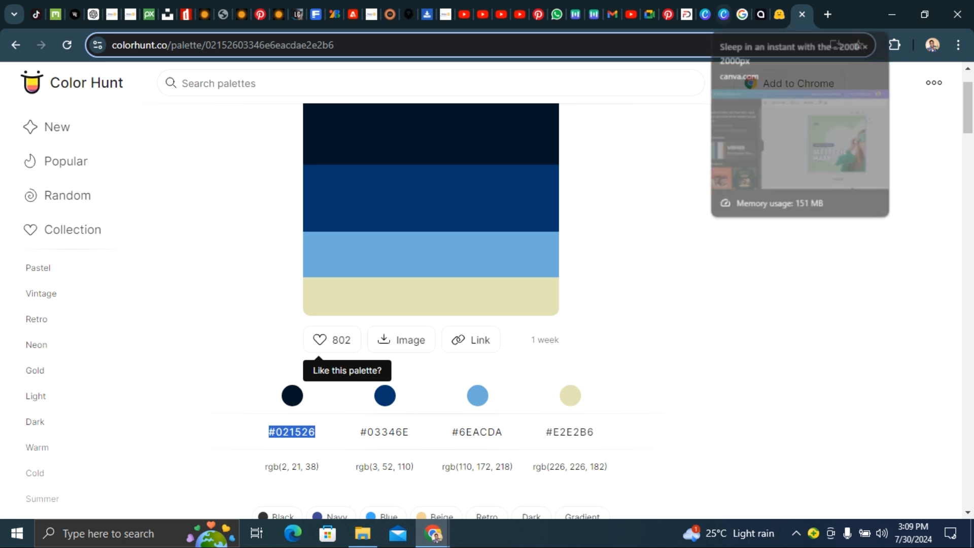
pyautogui.click(722, 14)
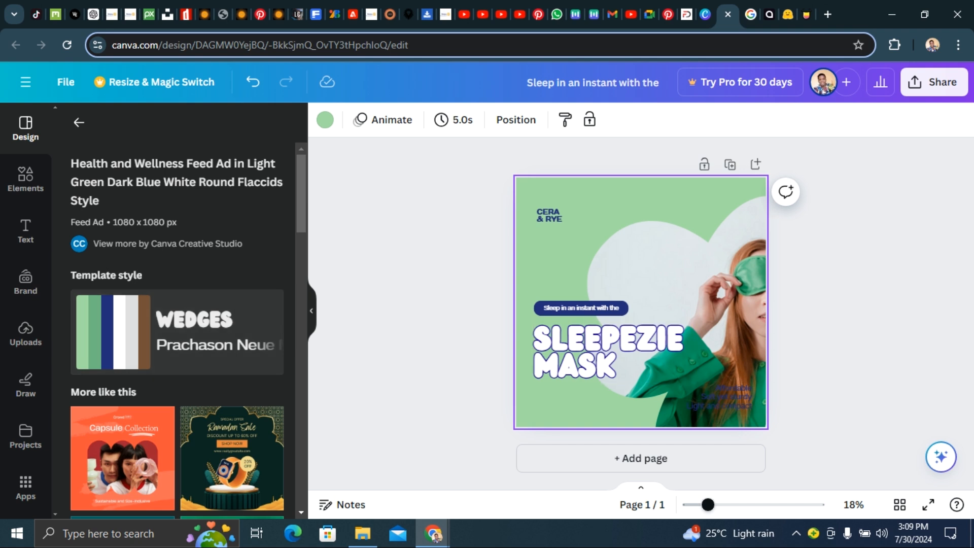
pyautogui.click(325, 119)
pyautogui.click(325, 120)
pyautogui.click(326, 120)
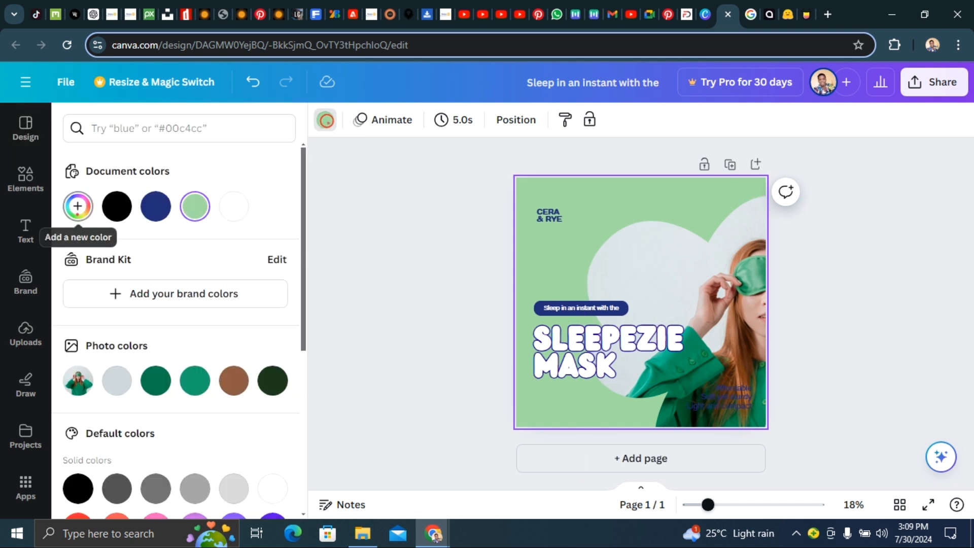
pyautogui.click(77, 206)
pyautogui.hotkey('ctrl', 'v')
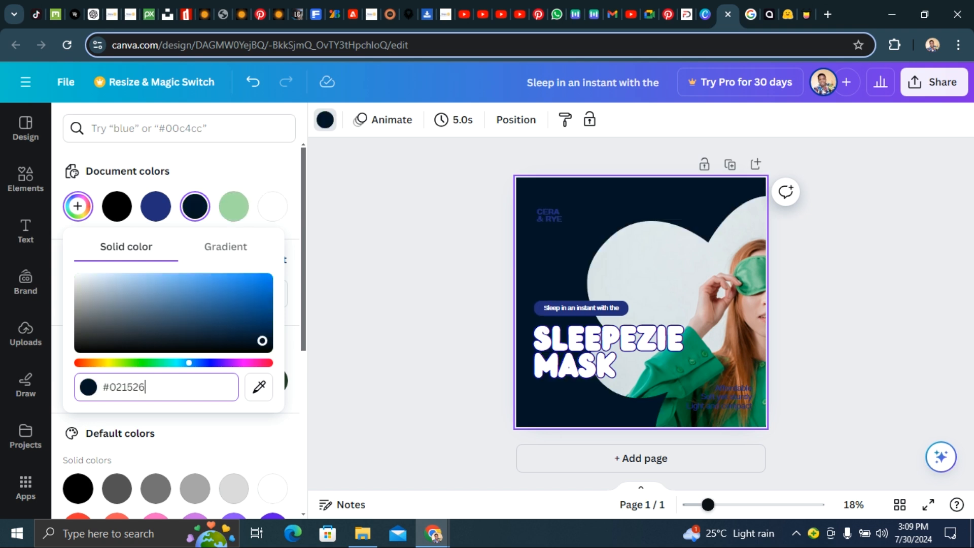
pyautogui.click(424, 272)
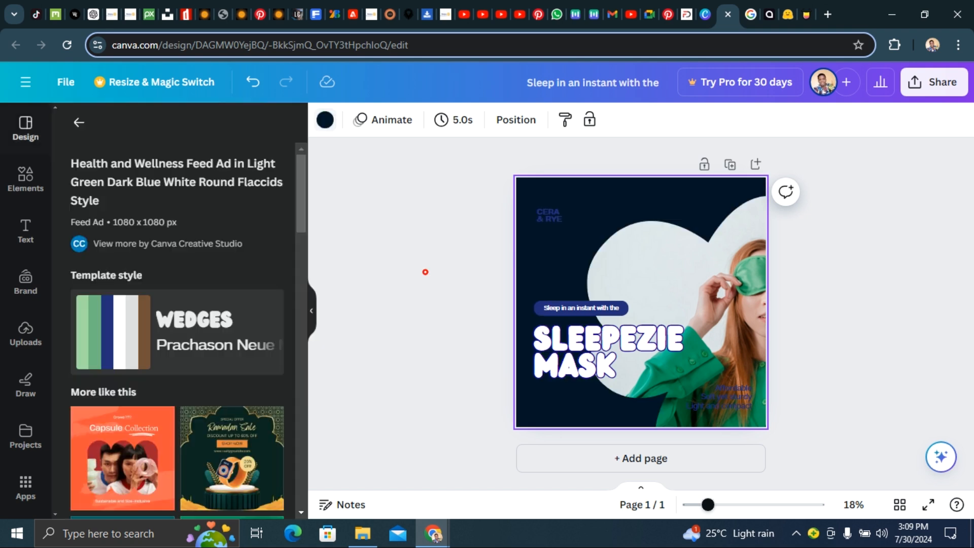
# - Reposition the woman's photo further to the right within the design
pyautogui.moveTo(726, 266); pyautogui.dragTo(683, 249)
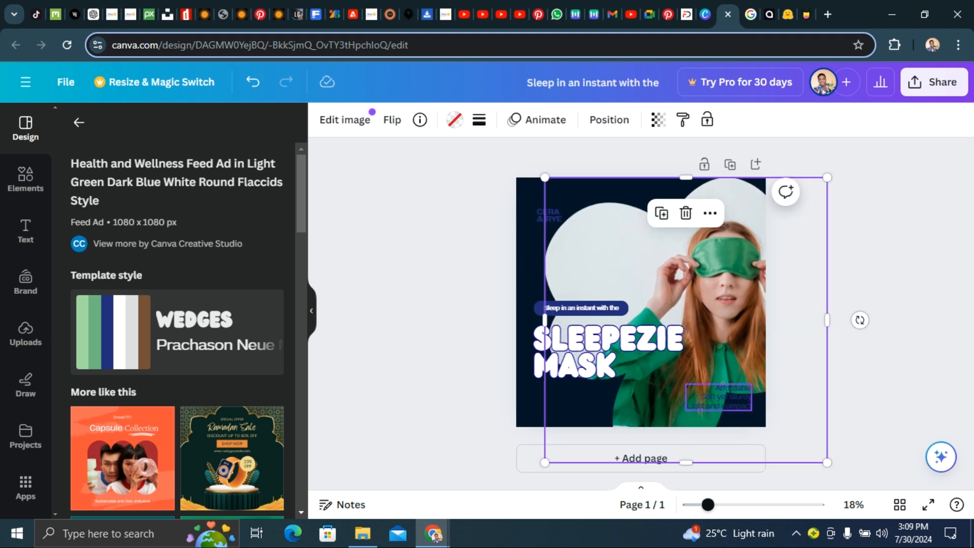
pyautogui.moveTo(576, 211); pyautogui.dragTo(646, 219)
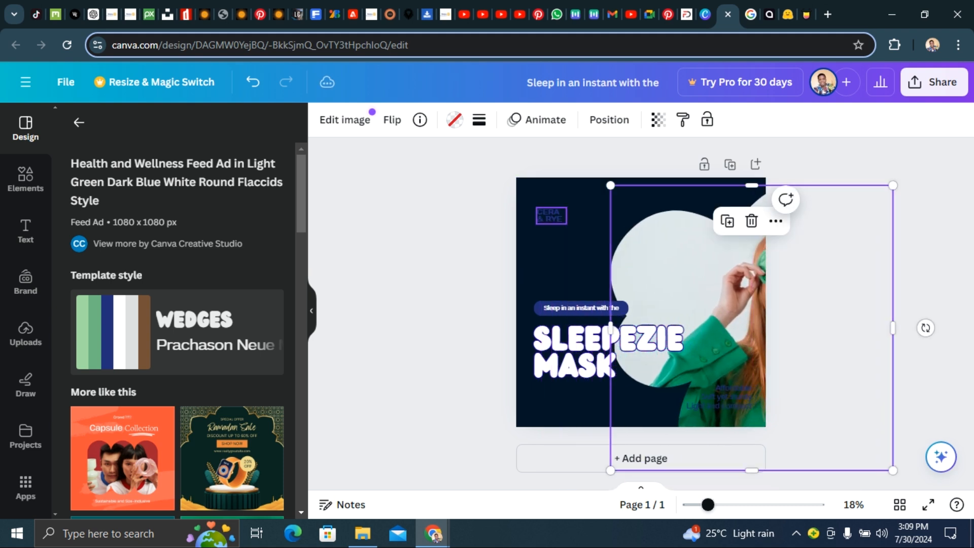
# - Copy the #E2E2B6 hex code from the palette and apply it as the CERA & RYE logo text colour
pyautogui.click(548, 216)
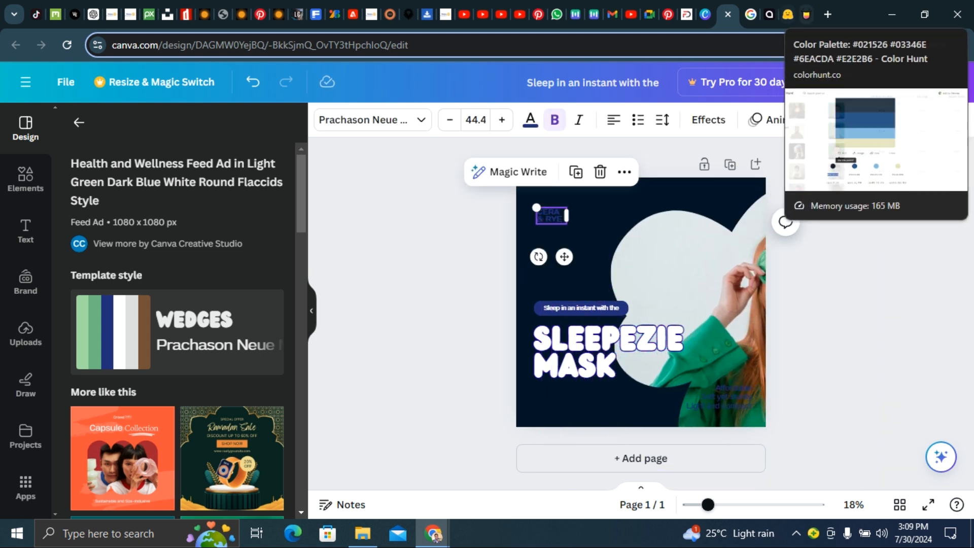
pyautogui.click(807, 14)
pyautogui.moveTo(545, 432); pyautogui.dragTo(598, 432)
pyautogui.hotkey('ctrl', 'c')
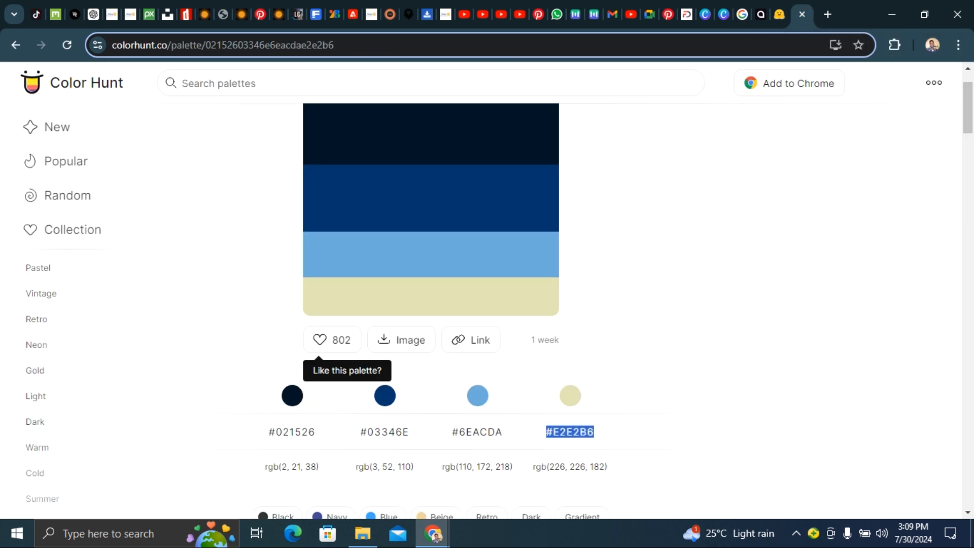
pyautogui.click(723, 15)
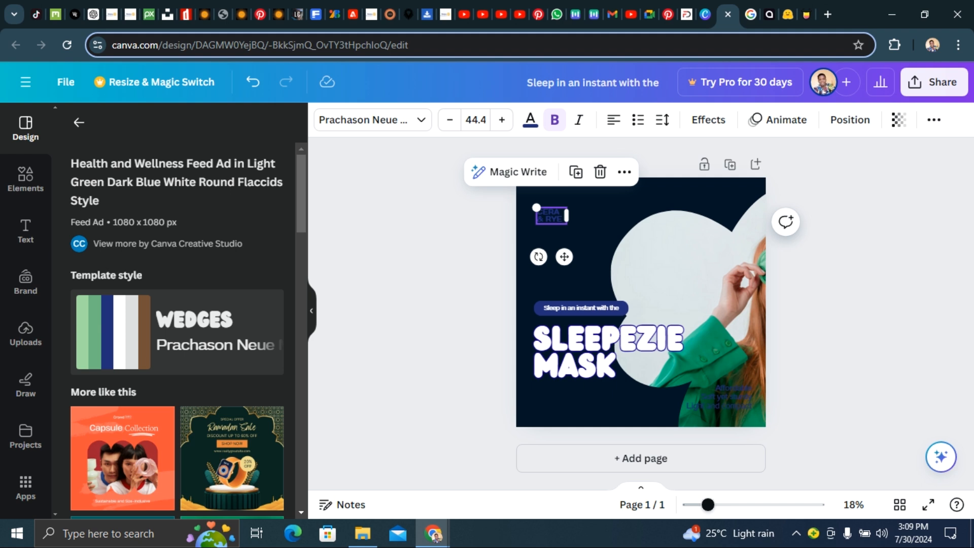
pyautogui.click(530, 120)
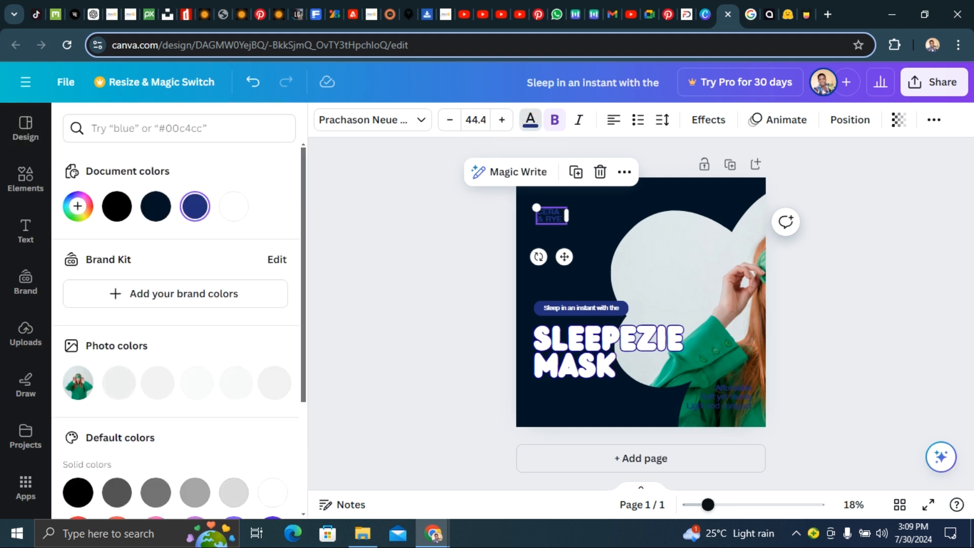
pyautogui.click(78, 207)
pyautogui.hotkey('ctrl', 'a')
pyautogui.hotkey('ctrl', 'v')
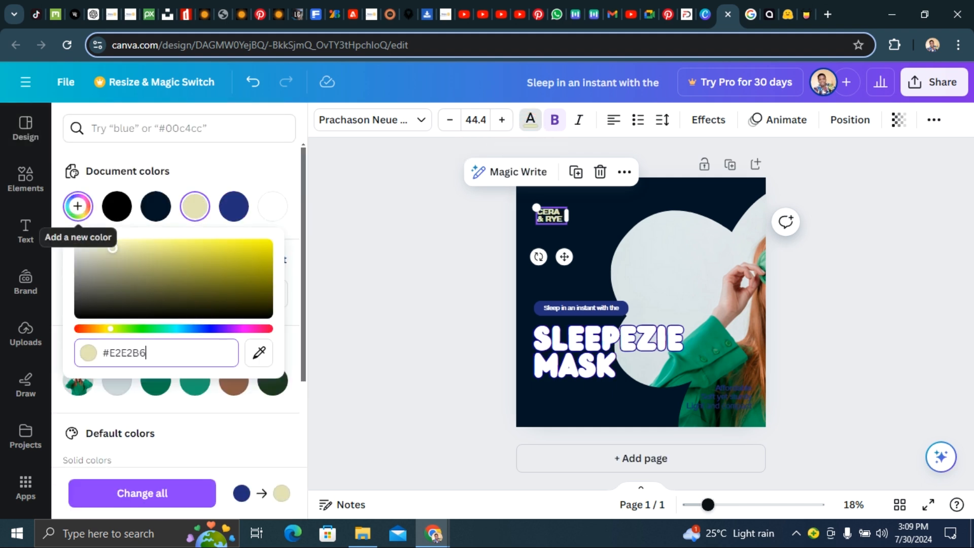
pyautogui.press('Return')
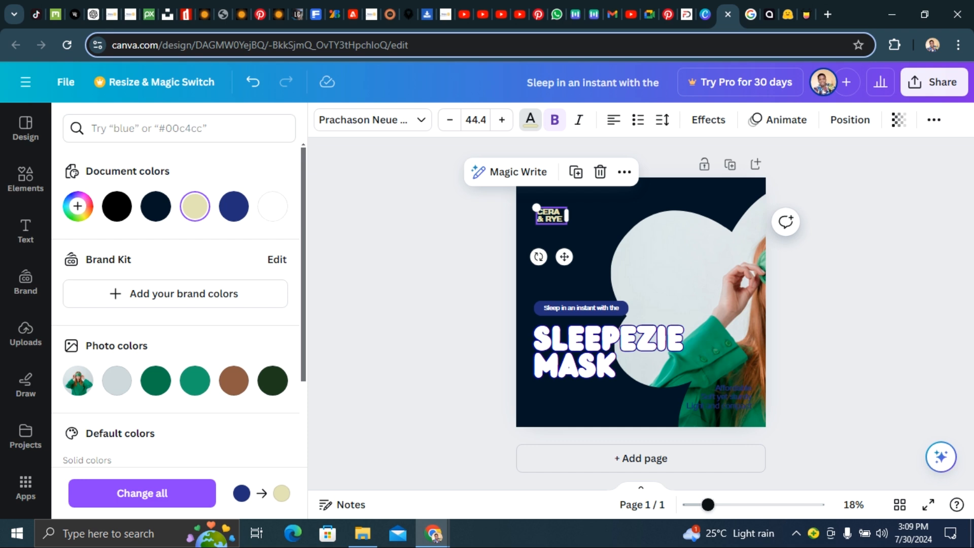
# - Move the woman's photo back toward the centre of the design
pyautogui.click(437, 205)
pyautogui.moveTo(658, 279); pyautogui.dragTo(578, 236)
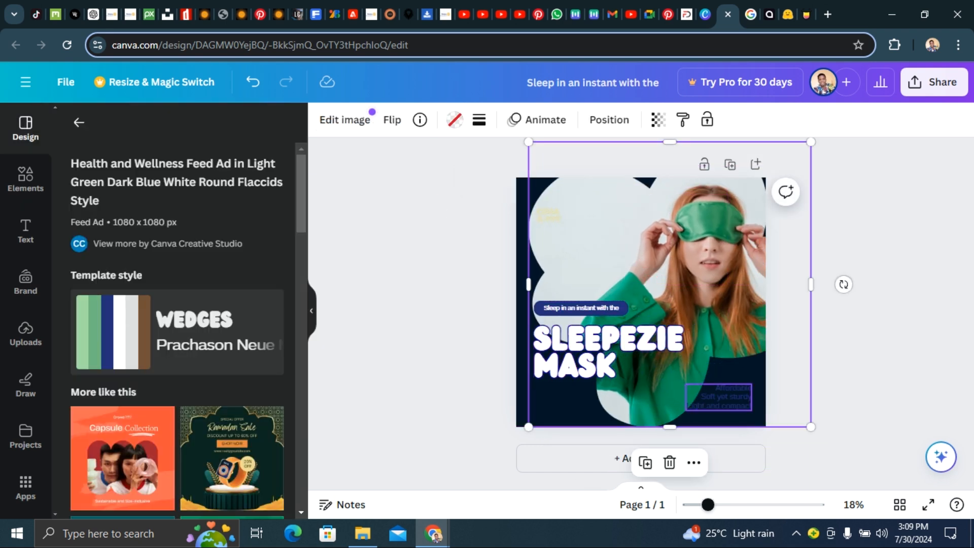
# - Apply the beige #E2E2B6 colour to the 'Affordable, soft yet sturdy' feature text in the lower corner
pyautogui.click(729, 399)
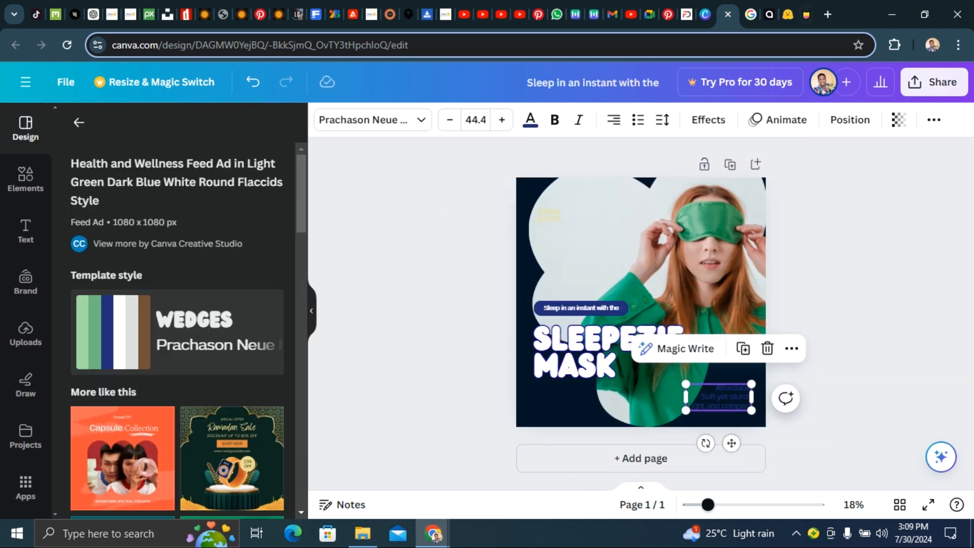
pyautogui.click(806, 15)
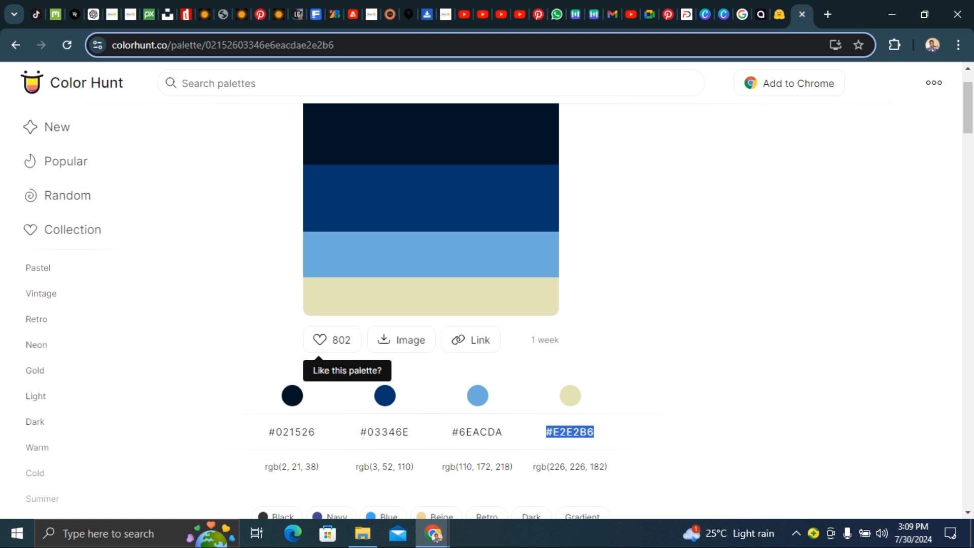
pyautogui.click(724, 14)
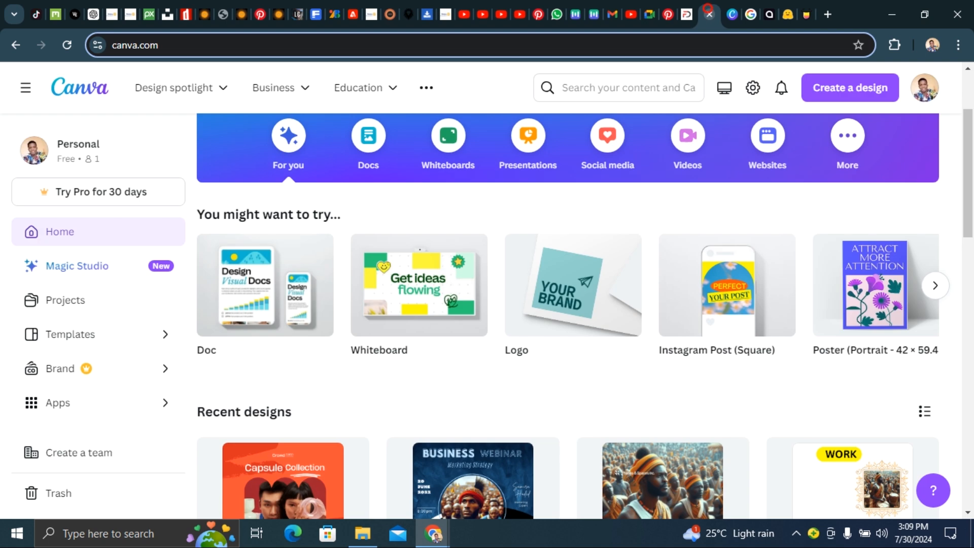
pyautogui.click(705, 14)
pyautogui.click(731, 15)
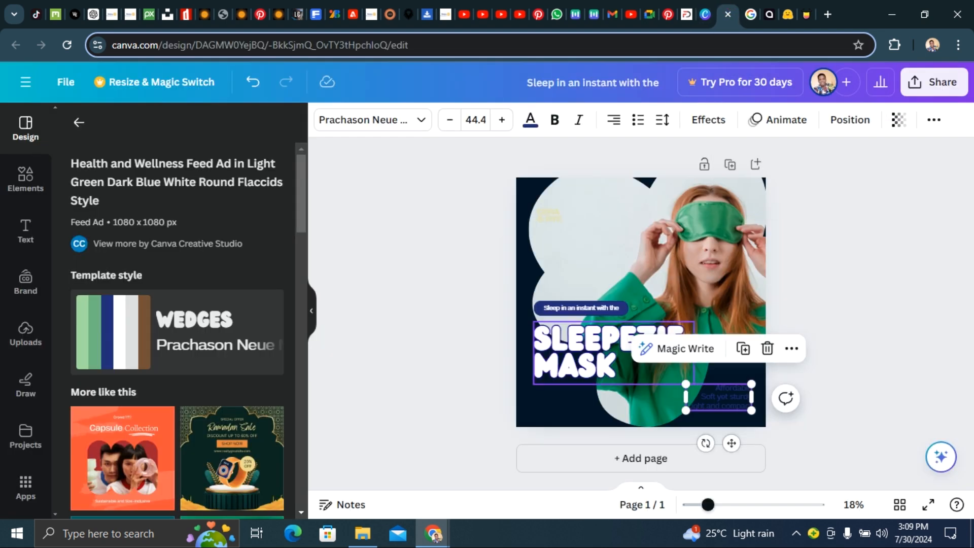
pyautogui.click(447, 306)
pyautogui.click(720, 395)
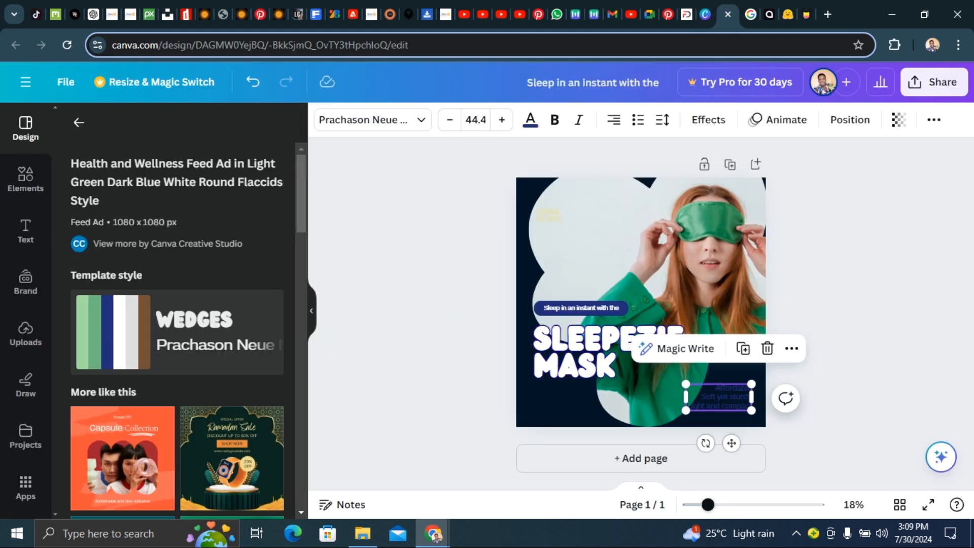
pyautogui.click(530, 119)
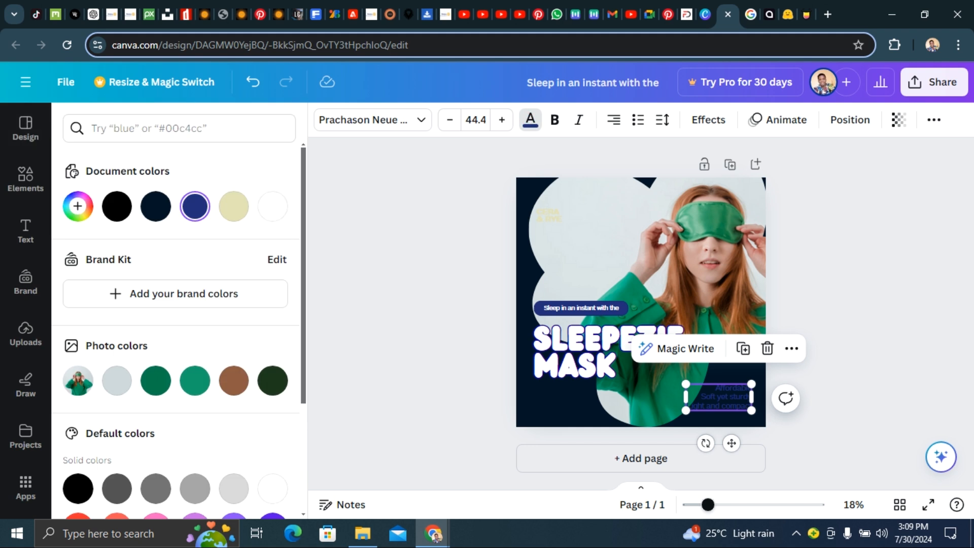
pyautogui.click(233, 206)
pyautogui.click(436, 242)
# - Move the woman's photo further to the right within the design
pyautogui.moveTo(609, 270); pyautogui.dragTo(666, 268)
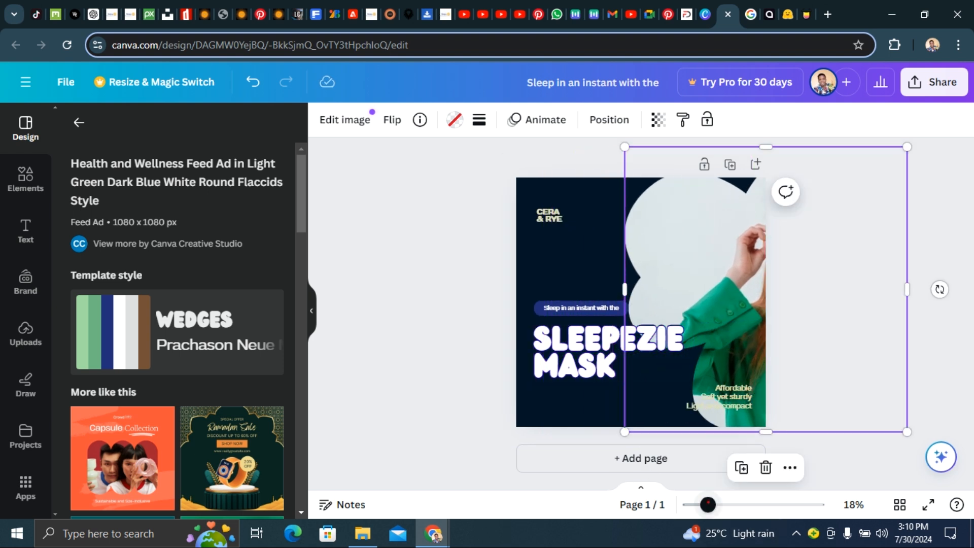
# - Ungroup the 'Sleep in an instant with the' label and move its text up off the pill shape
pyautogui.moveTo(708, 504); pyautogui.dragTo(735, 505)
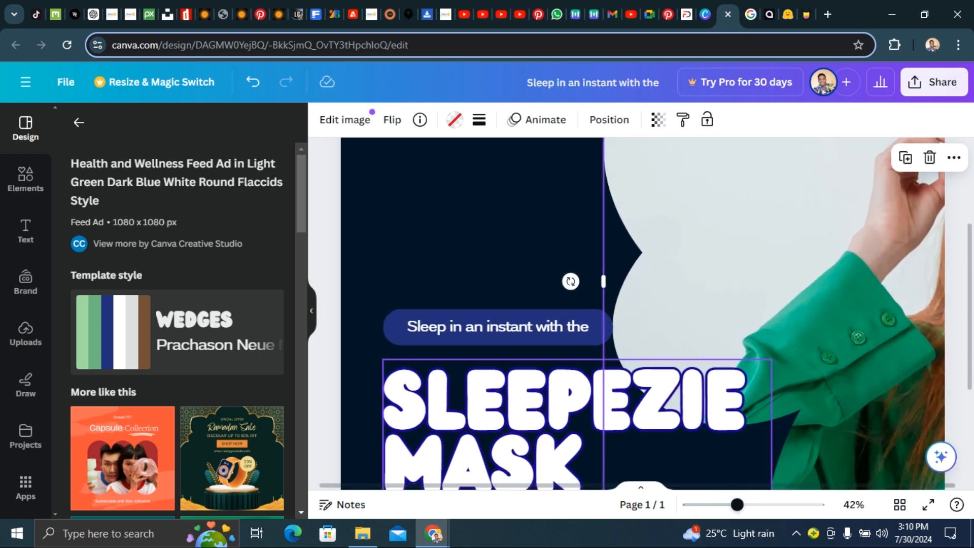
pyautogui.click(397, 332)
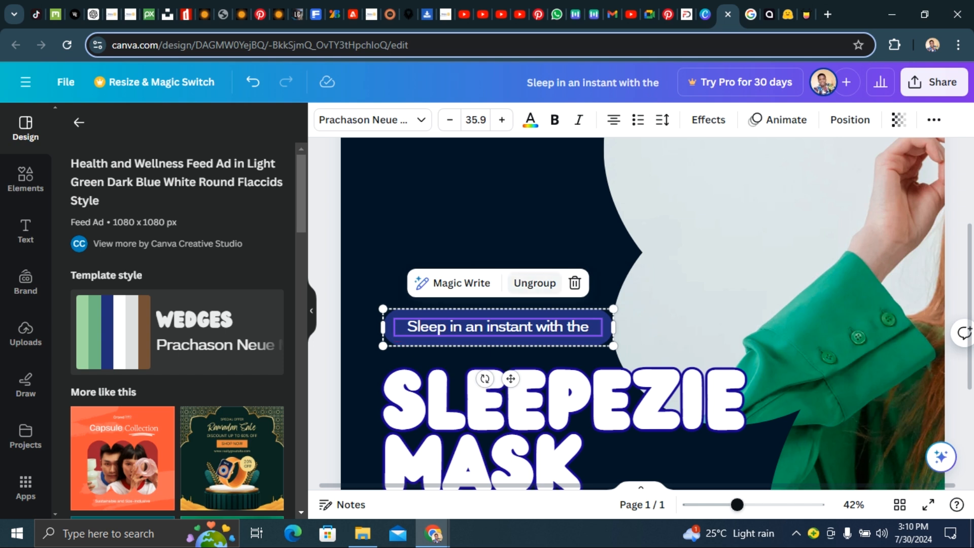
pyautogui.click(534, 284)
pyautogui.click(361, 279)
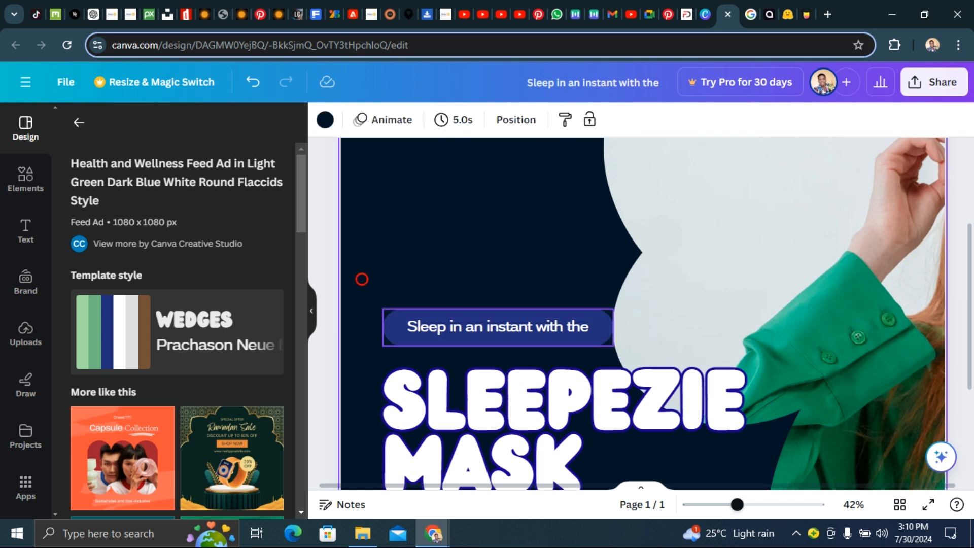
pyautogui.moveTo(485, 323); pyautogui.dragTo(473, 269)
# - Copy the #03346E hex code from the palette and apply it as the pill shape's fill colour
pyautogui.click(466, 333)
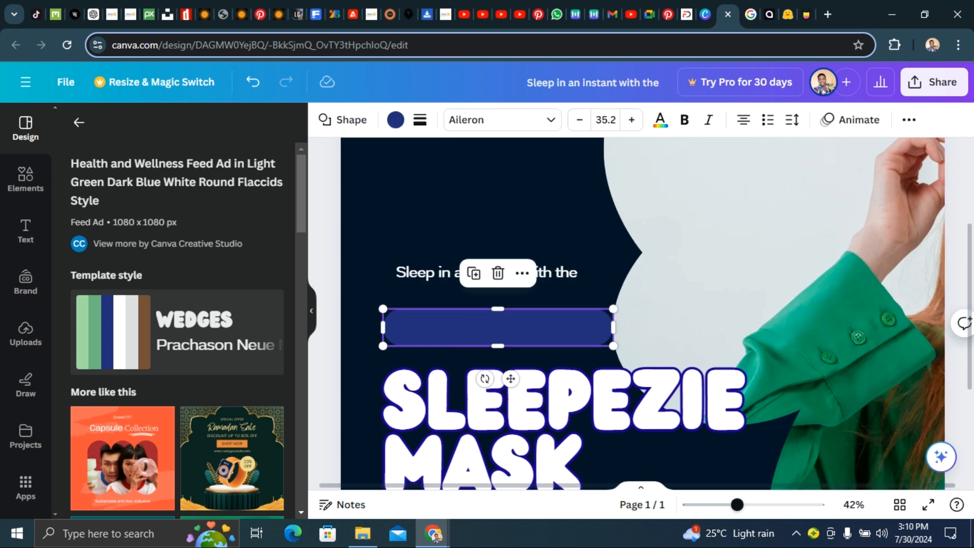
pyautogui.click(395, 120)
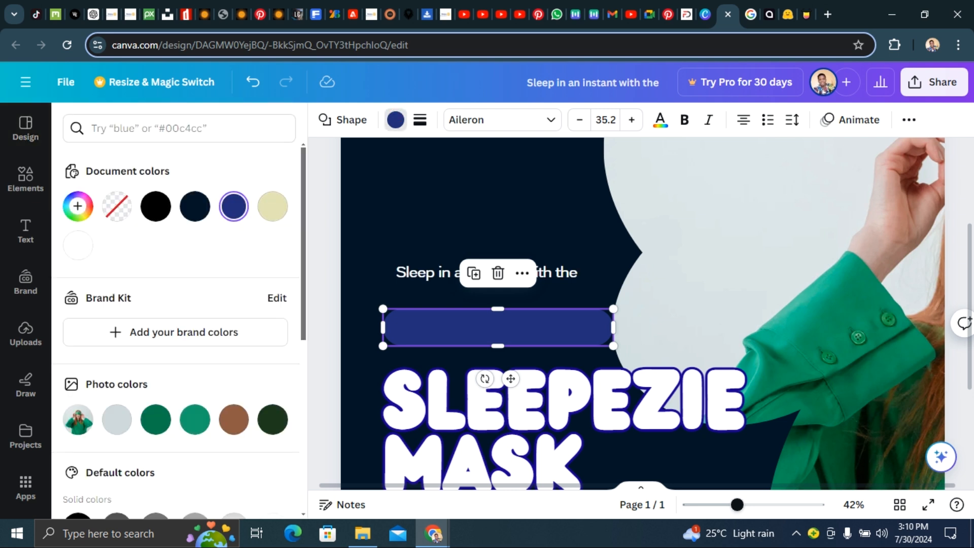
pyautogui.click(457, 200)
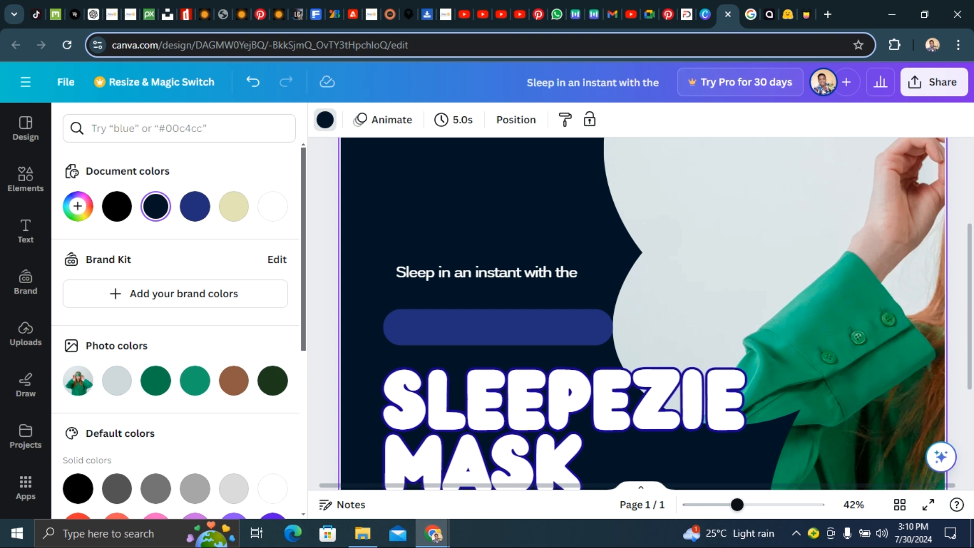
pyautogui.click(806, 14)
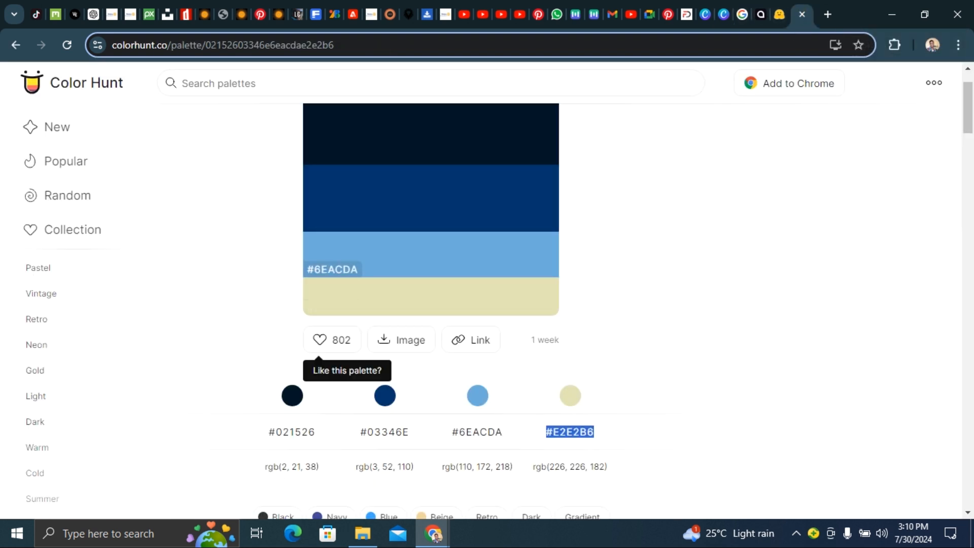
pyautogui.click(358, 432)
pyautogui.hotkey('ctrl', 'c')
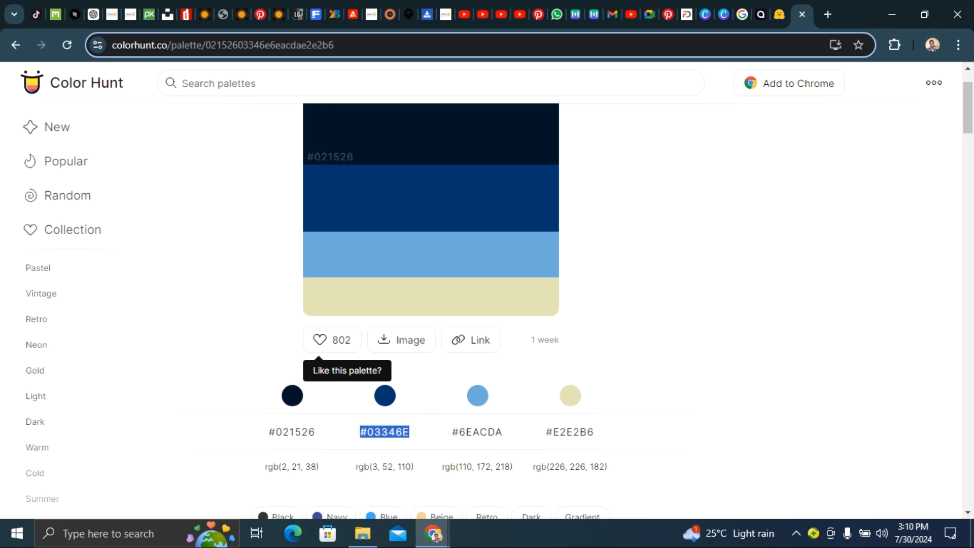
pyautogui.click(724, 11)
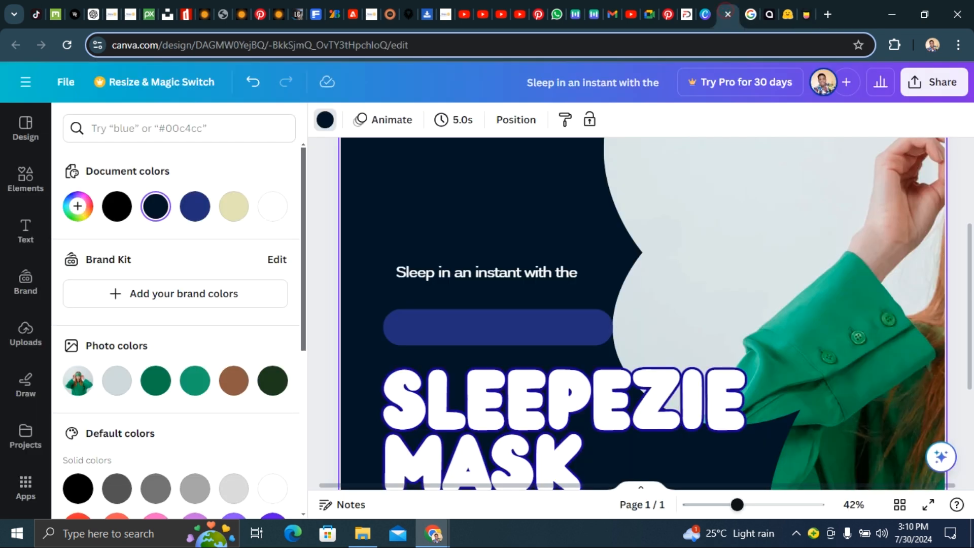
pyautogui.click(483, 317)
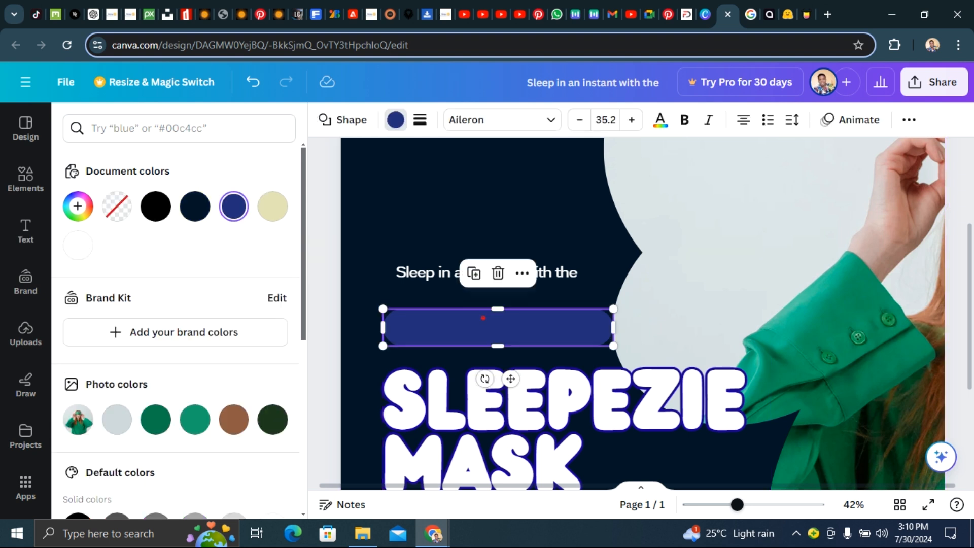
pyautogui.click(78, 206)
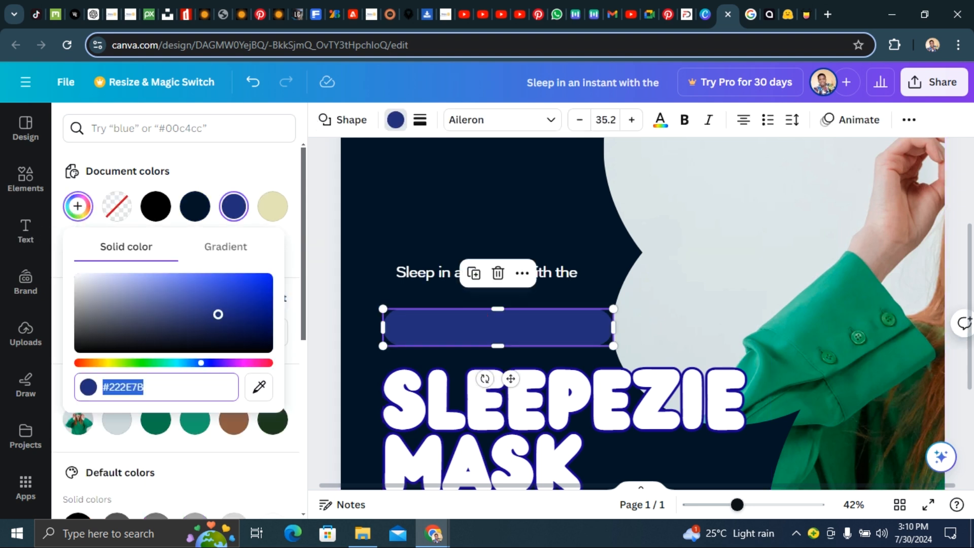
pyautogui.hotkey('ctrl', 'v')
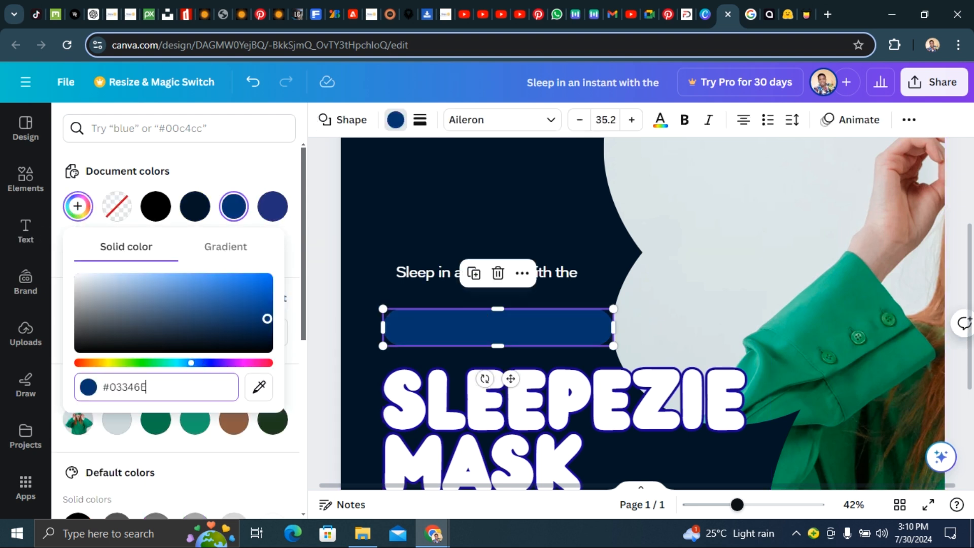
pyautogui.press('Return')
pyautogui.click(393, 198)
# - Move the 'Sleep in an instant with the' text back onto the pill and colour it beige #E2E2B6
pyautogui.moveTo(438, 276)
pyautogui.mouseDown()
pyautogui.moveTo(445, 312)
pyautogui.moveTo(443, 294)
pyautogui.mouseUp()
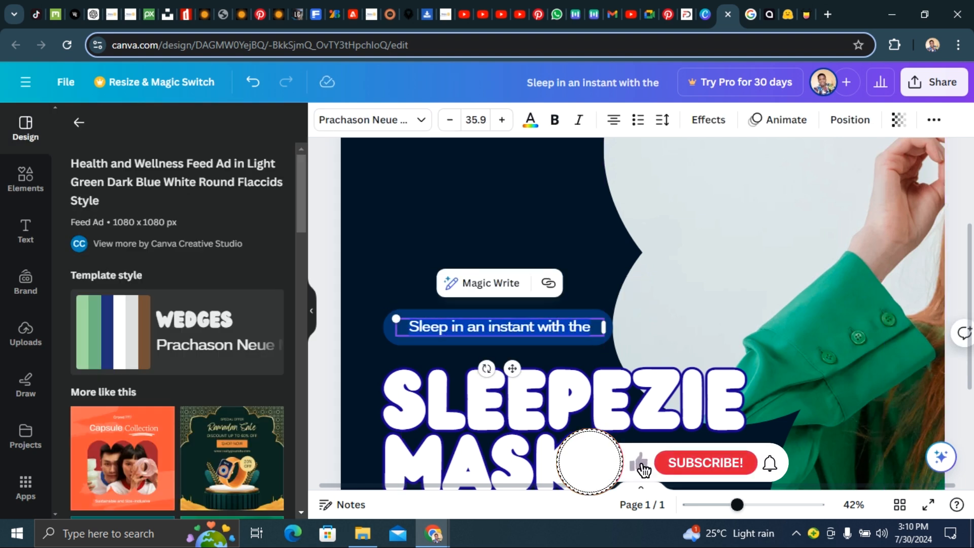
pyautogui.click(530, 120)
pyautogui.click(231, 205)
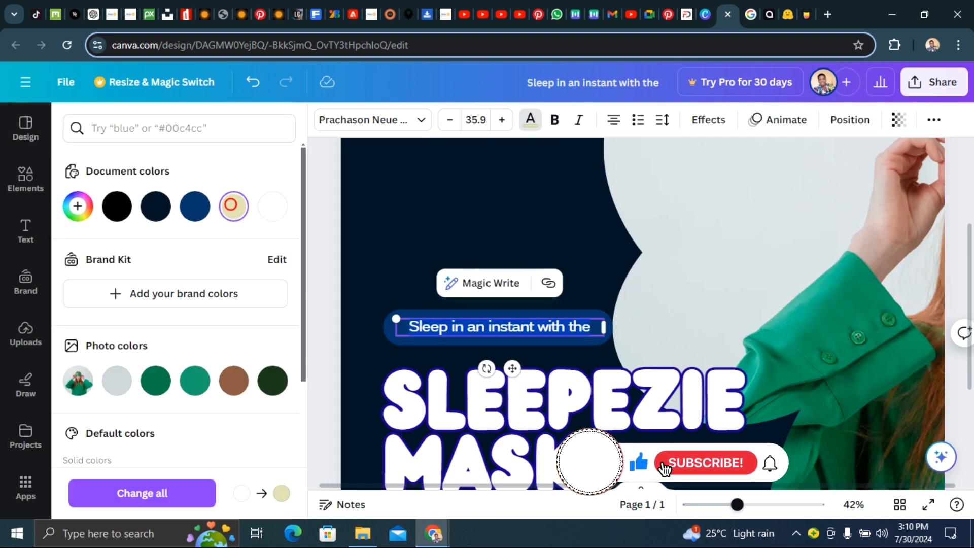
pyautogui.click(233, 206)
pyautogui.click(708, 467)
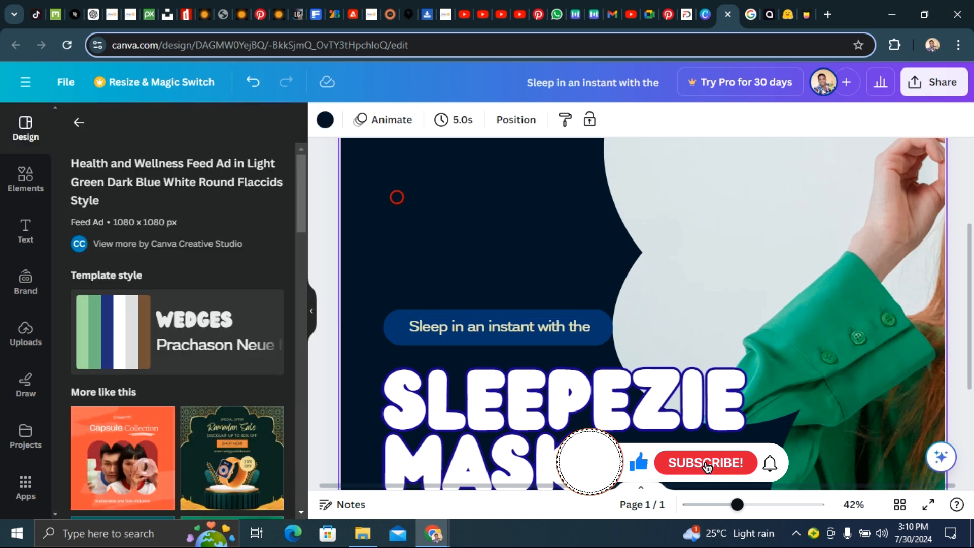
# - Set the SLEEPEZIE MASK headline text colour to the beige #E2E2B6 document colour
pyautogui.scroll(-2, 728, 464)
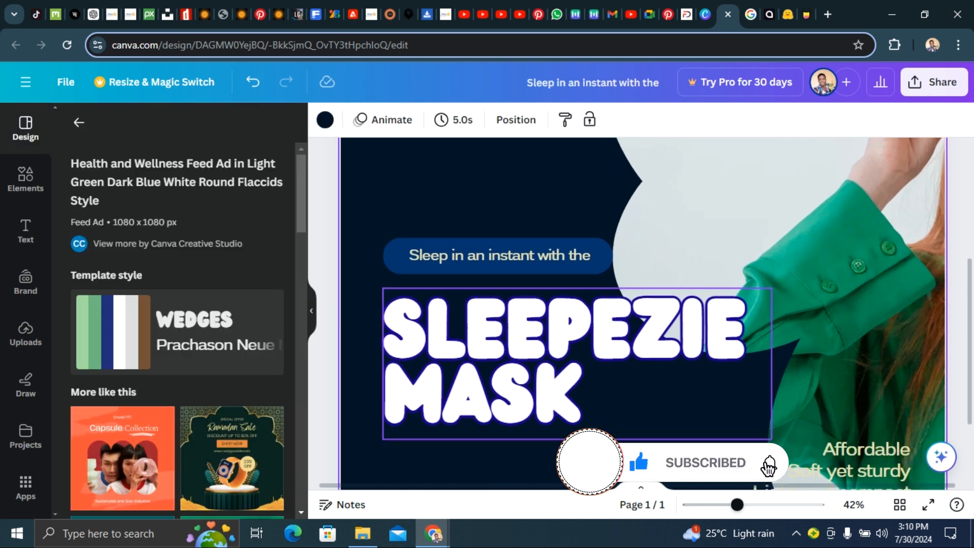
pyautogui.click(454, 353)
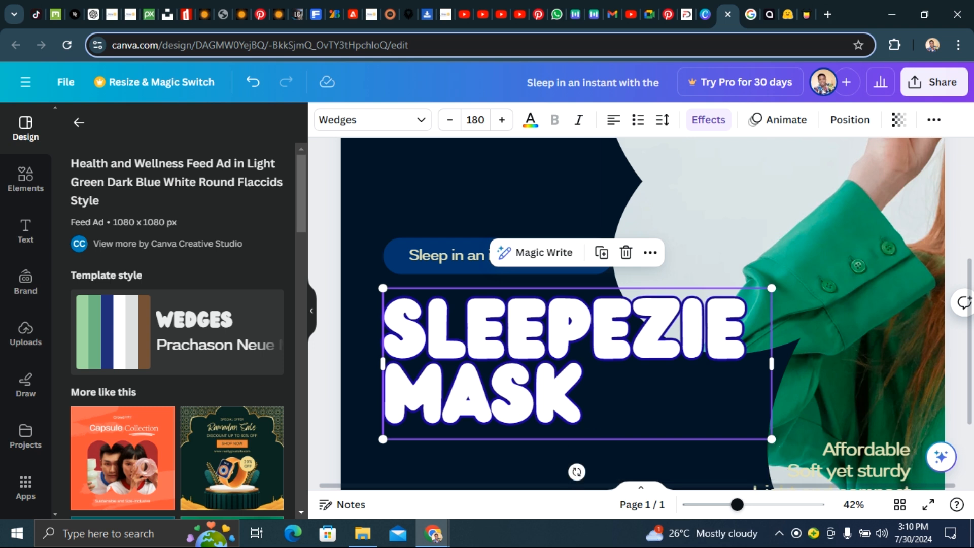
pyautogui.click(806, 14)
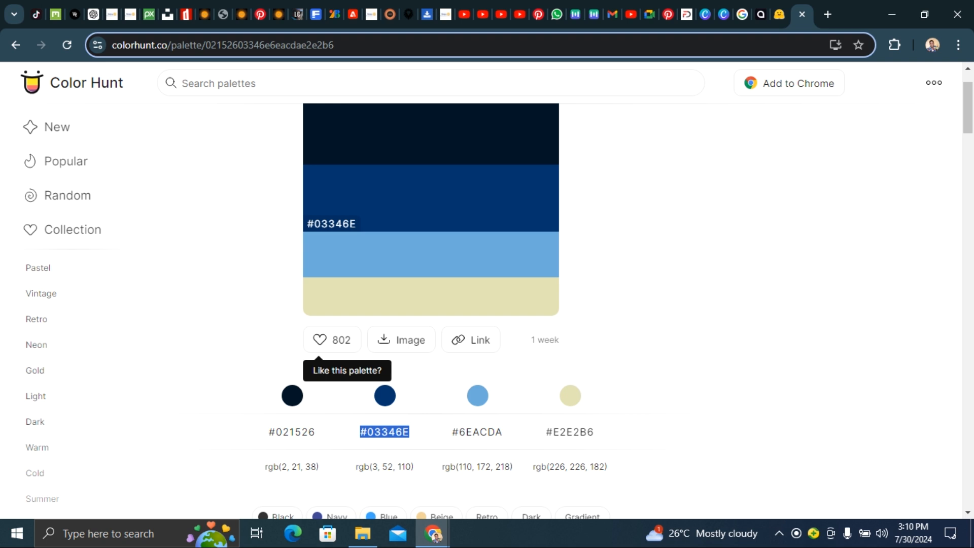
pyautogui.moveTo(316, 432); pyautogui.dragTo(276, 433)
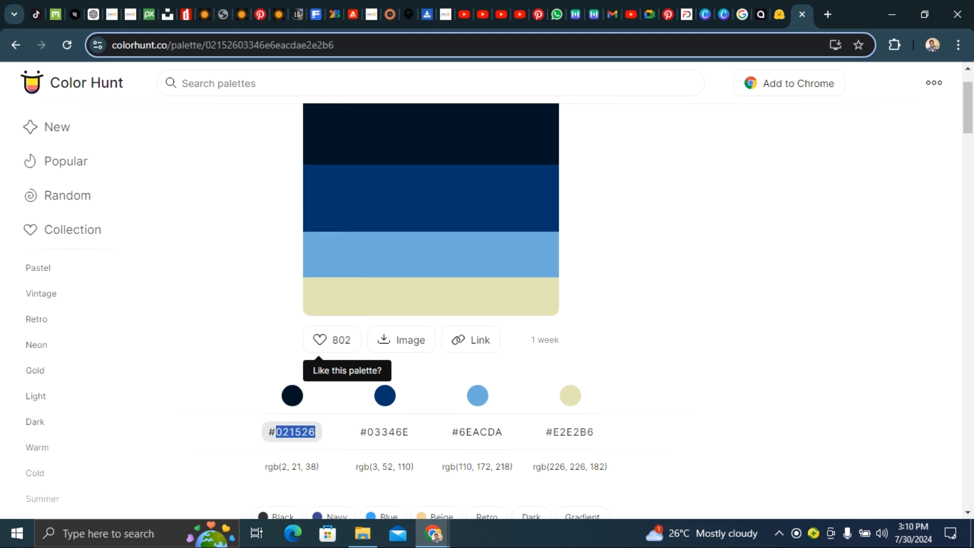
pyautogui.moveTo(594, 432); pyautogui.dragTo(544, 427)
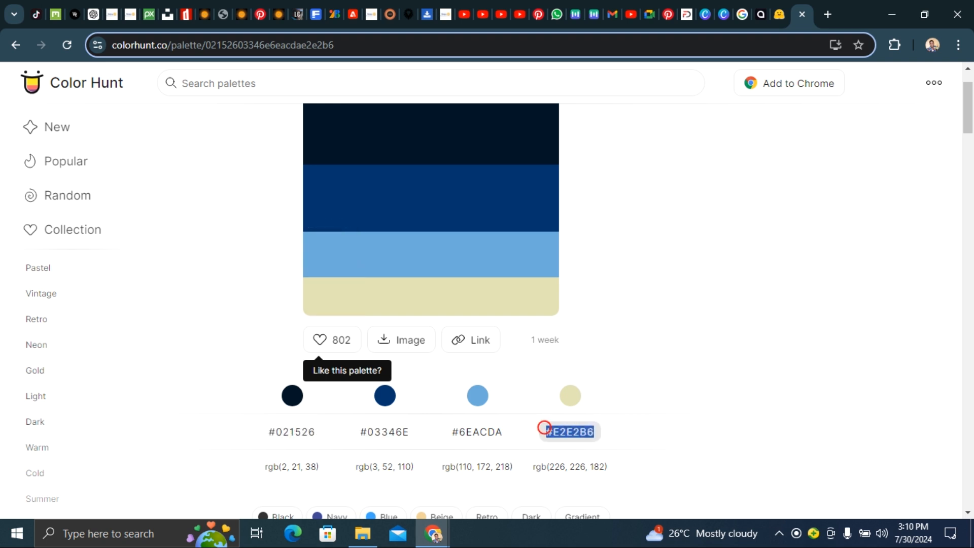
pyautogui.scroll(-1, 545, 427)
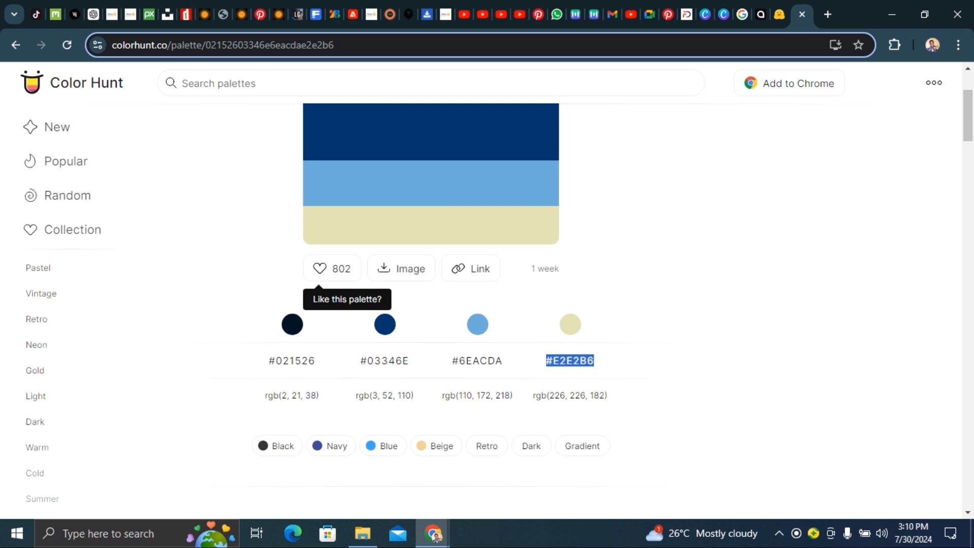
pyautogui.click(723, 14)
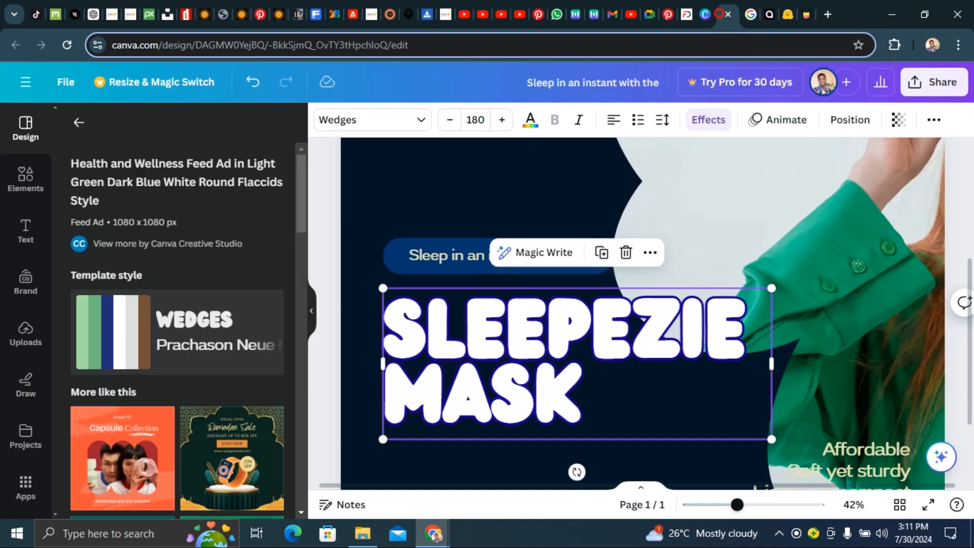
pyautogui.doubleClick(525, 306)
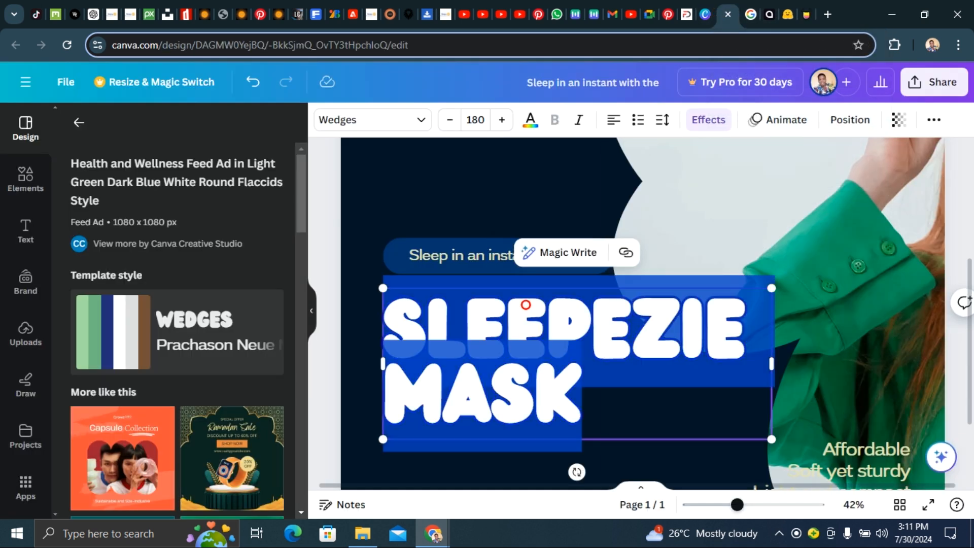
pyautogui.click(530, 121)
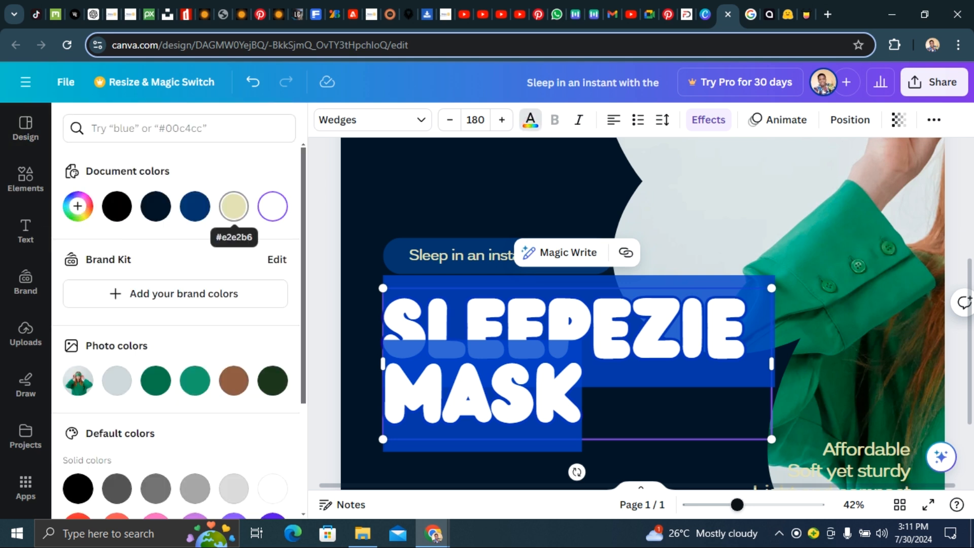
pyautogui.click(234, 206)
pyautogui.click(443, 168)
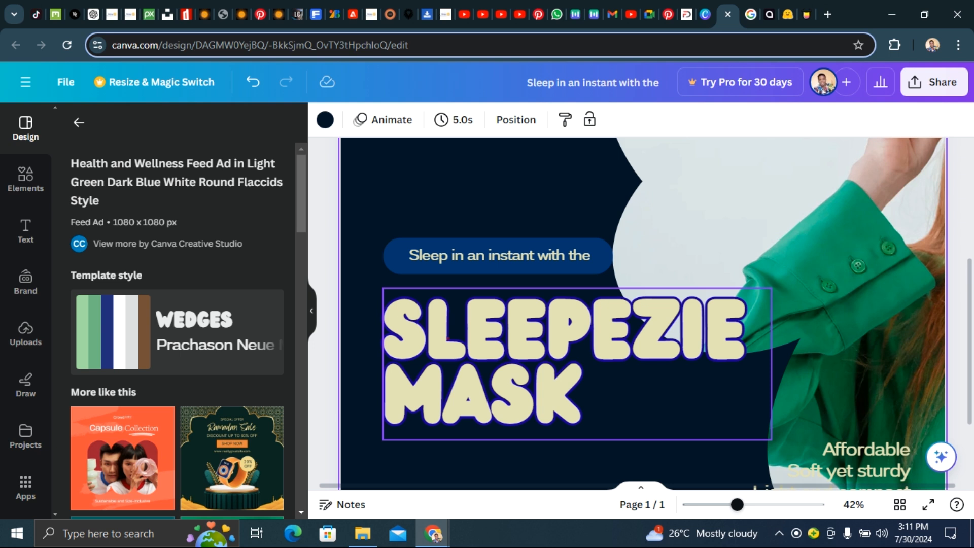
# - Change the headline's Outline effect colour to the dark navy #021526 document colour
pyautogui.click(448, 339)
pyautogui.click(708, 120)
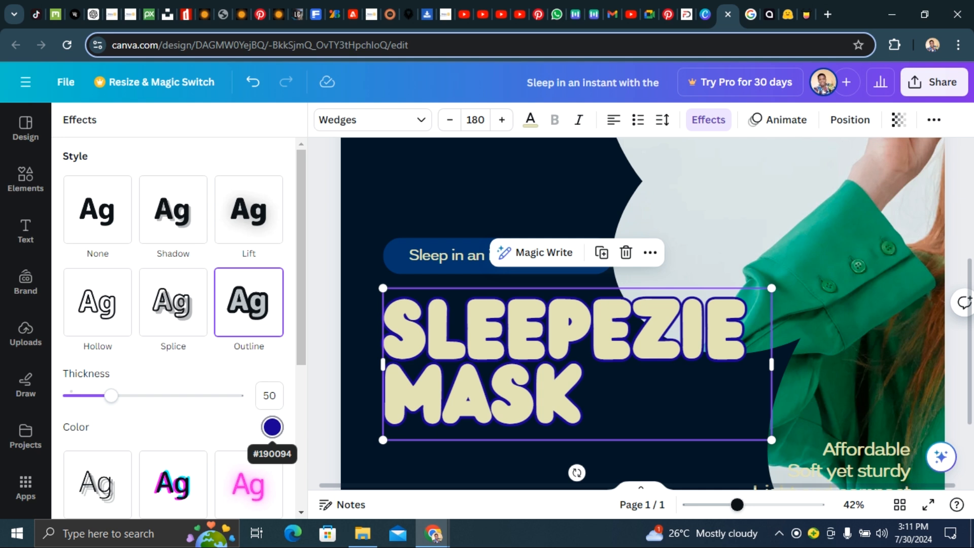
pyautogui.click(272, 427)
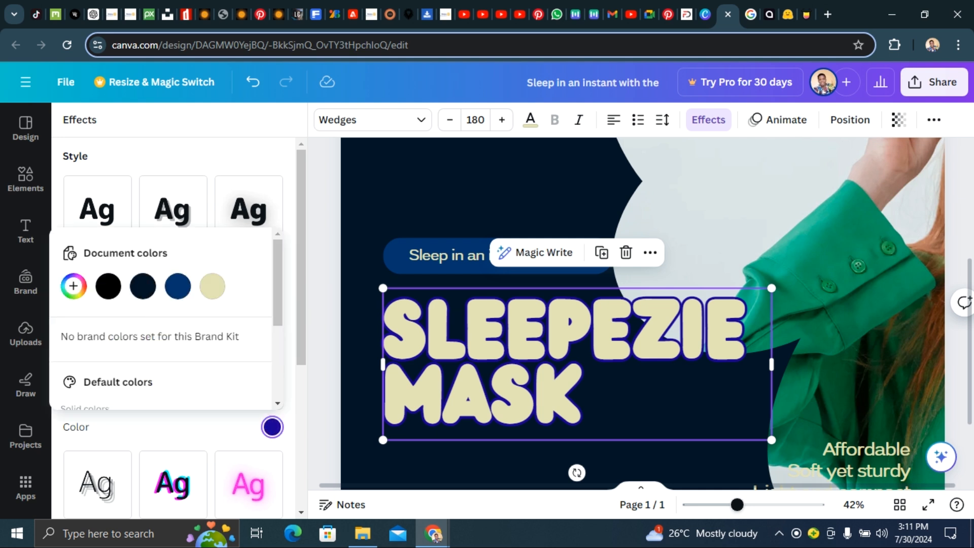
pyautogui.click(143, 285)
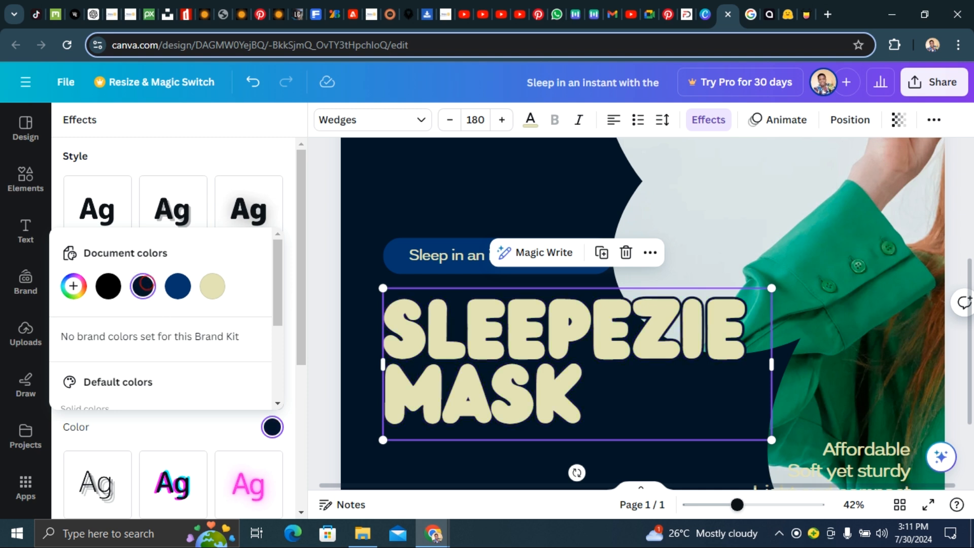
# - Set the headline's outline colour to the blue #03346E and raise the outline thickness to 157
pyautogui.click(178, 286)
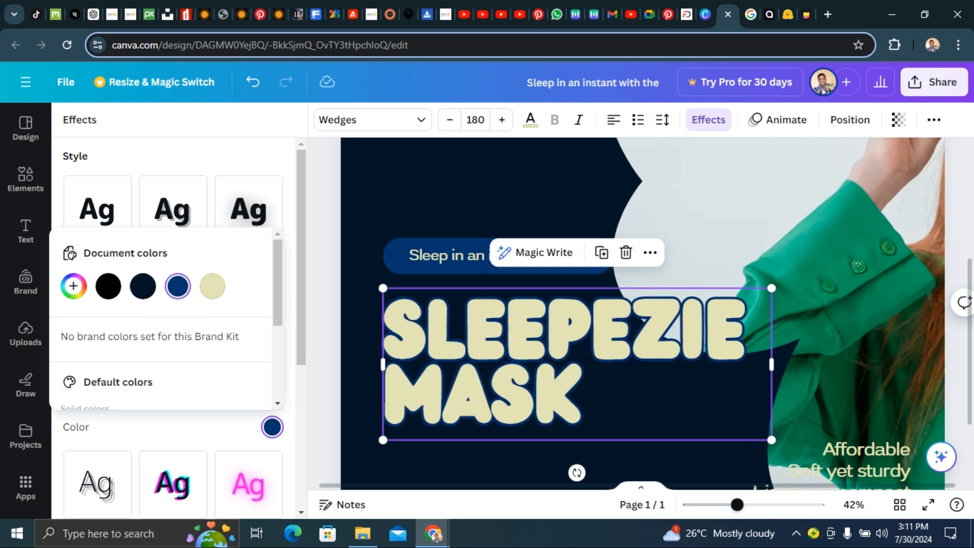
pyautogui.click(143, 286)
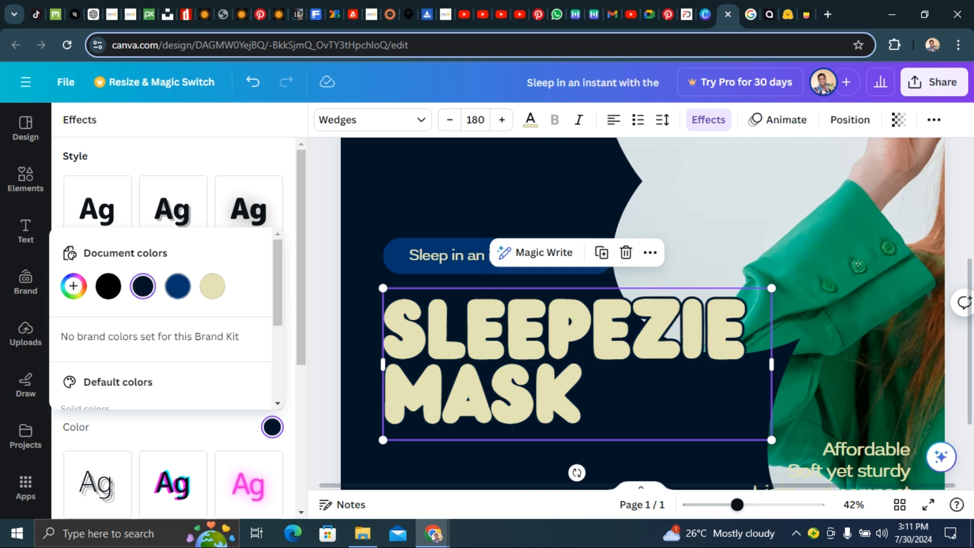
pyautogui.click(176, 286)
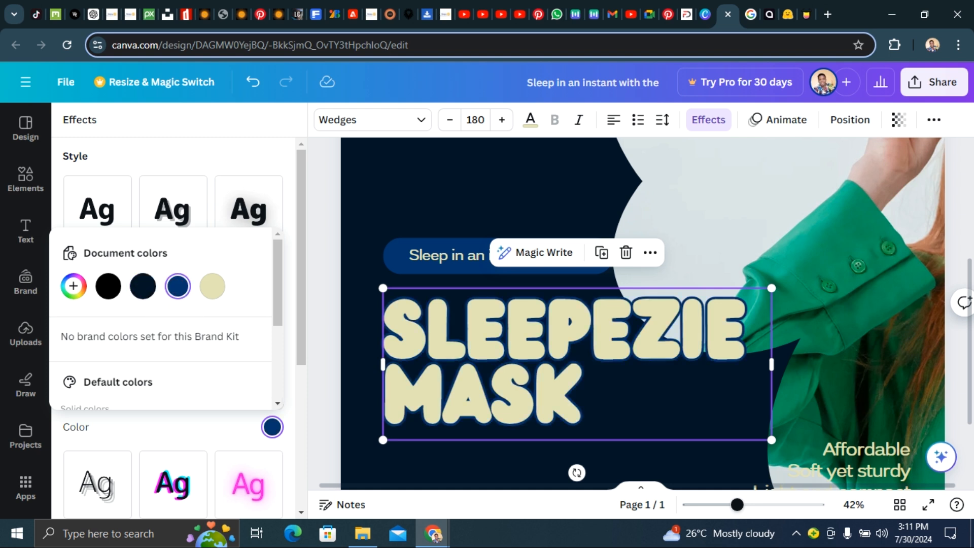
pyautogui.click(188, 430)
pyautogui.moveTo(102, 399); pyautogui.dragTo(200, 396)
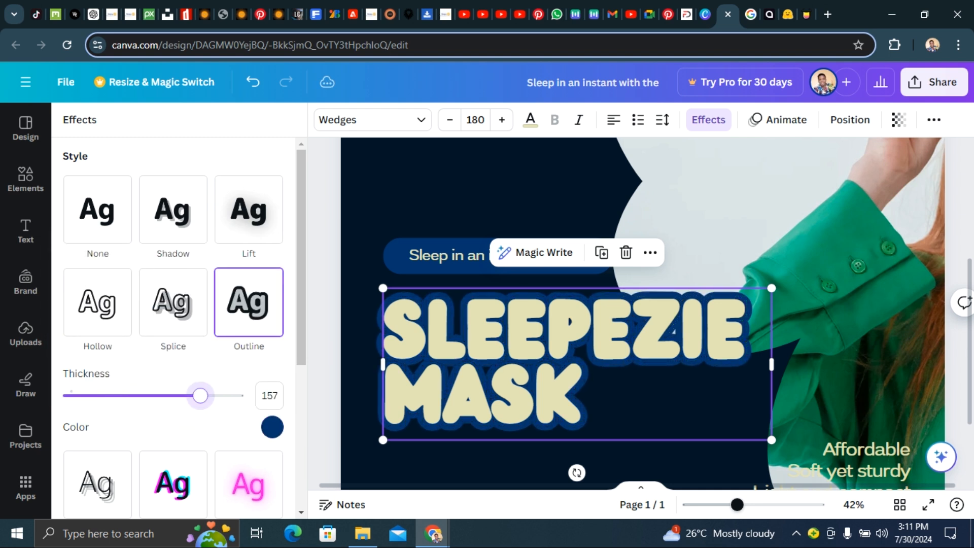
pyautogui.click(534, 201)
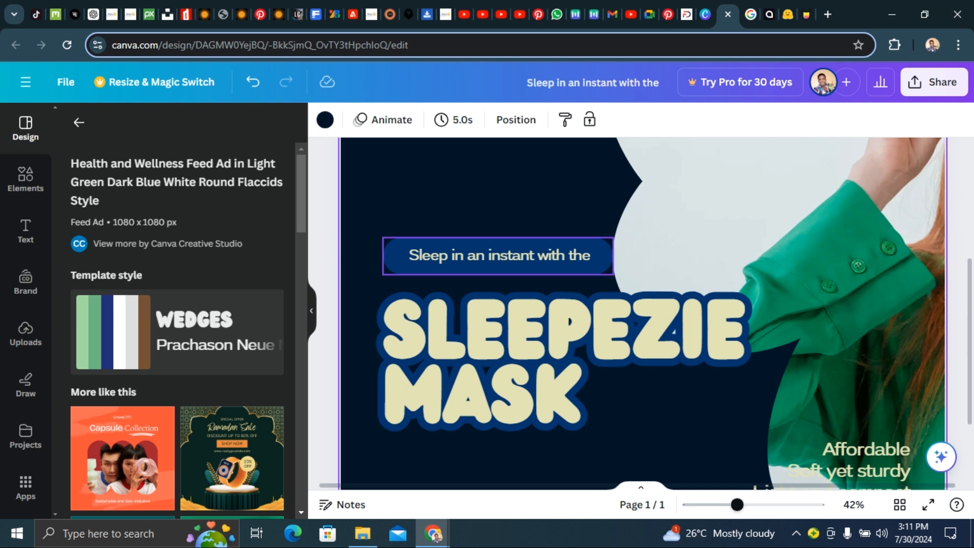
# - Resize and reposition the model photo frame so it fits within the right side of the design
pyautogui.moveTo(738, 505); pyautogui.dragTo(714, 505)
pyautogui.moveTo(734, 260); pyautogui.dragTo(683, 292)
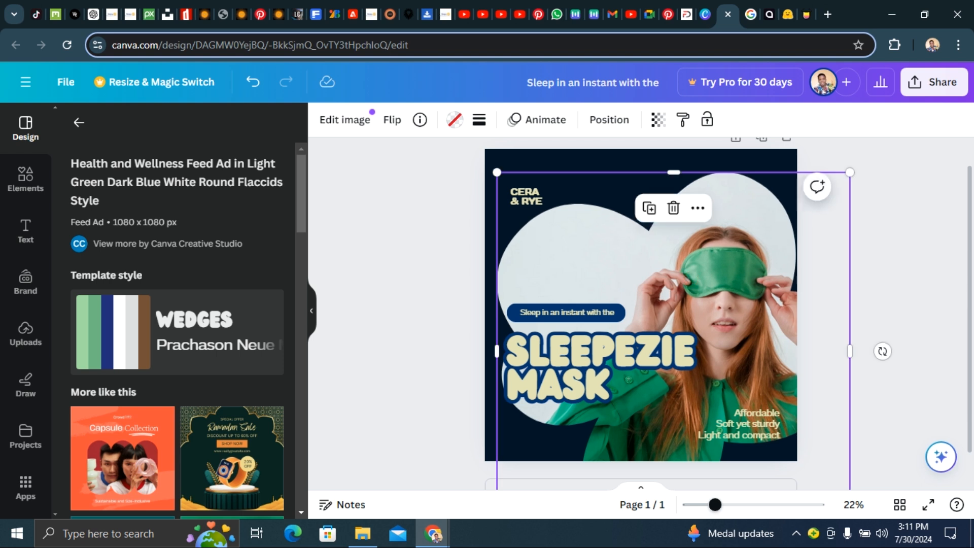
pyautogui.moveTo(500, 174); pyautogui.dragTo(533, 207)
pyautogui.moveTo(695, 293); pyautogui.dragTo(671, 255)
pyautogui.moveTo(507, 168); pyautogui.dragTo(549, 210)
pyautogui.moveTo(627, 270)
pyautogui.mouseDown()
pyautogui.moveTo(595, 256)
pyautogui.moveTo(626, 259)
pyautogui.mouseUp()
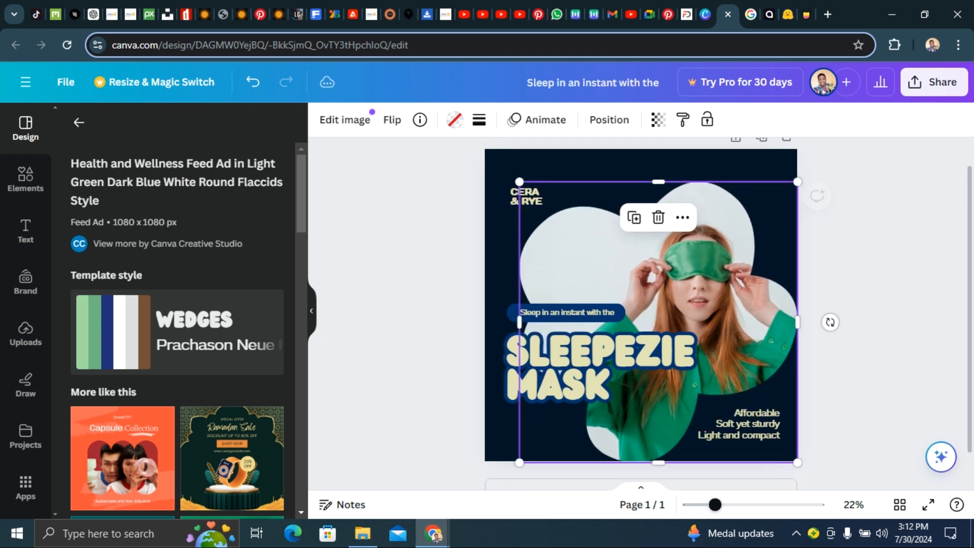
pyautogui.moveTo(519, 181); pyautogui.dragTo(518, 182)
pyautogui.moveTo(592, 252); pyautogui.dragTo(598, 252)
pyautogui.click(361, 227)
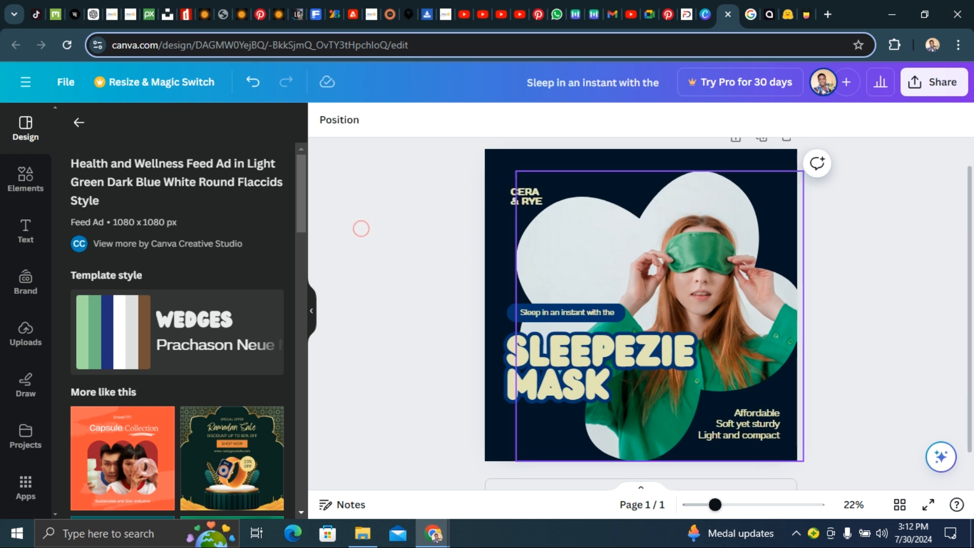
# - Delete the model photo from its shaped frame, keeping the empty frame in place
pyautogui.click(726, 277)
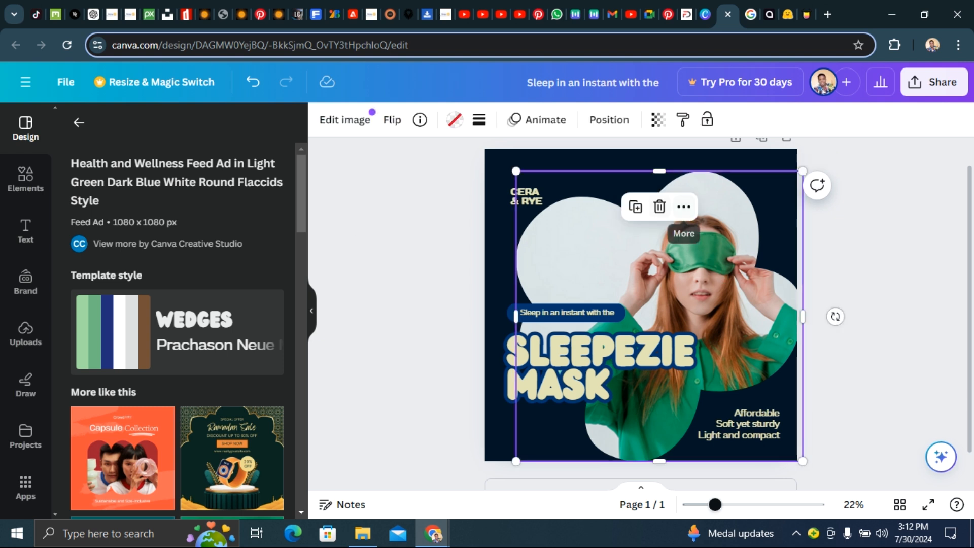
pyautogui.click(660, 206)
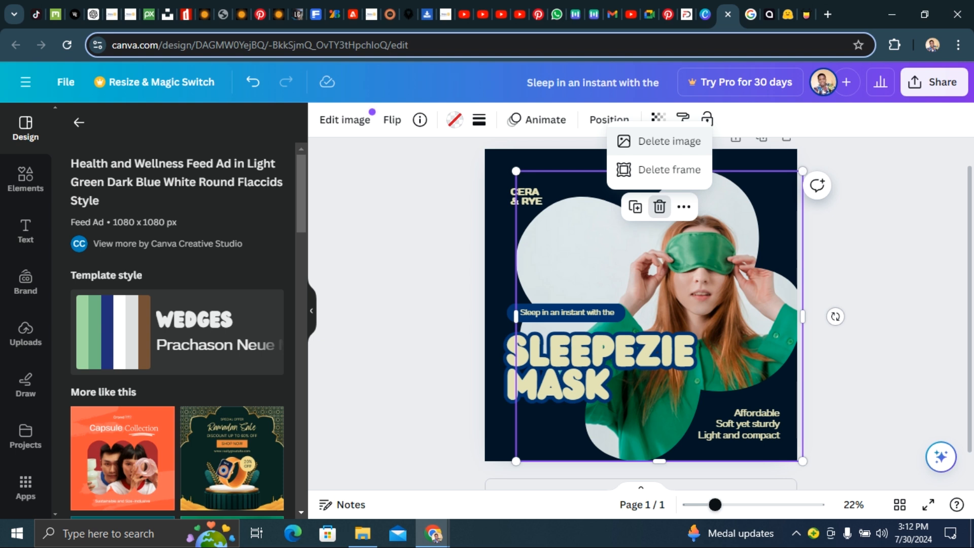
pyautogui.click(666, 141)
pyautogui.click(381, 280)
pyautogui.moveTo(648, 291); pyautogui.dragTo(648, 282)
pyautogui.moveTo(517, 164); pyautogui.dragTo(533, 180)
pyautogui.moveTo(658, 295); pyautogui.dragTo(651, 283)
# - Fill the empty frame with the uploaded image of a smiling woman with children
pyautogui.click(26, 332)
pyautogui.scroll(-3, 177, 380)
pyautogui.click(122, 355)
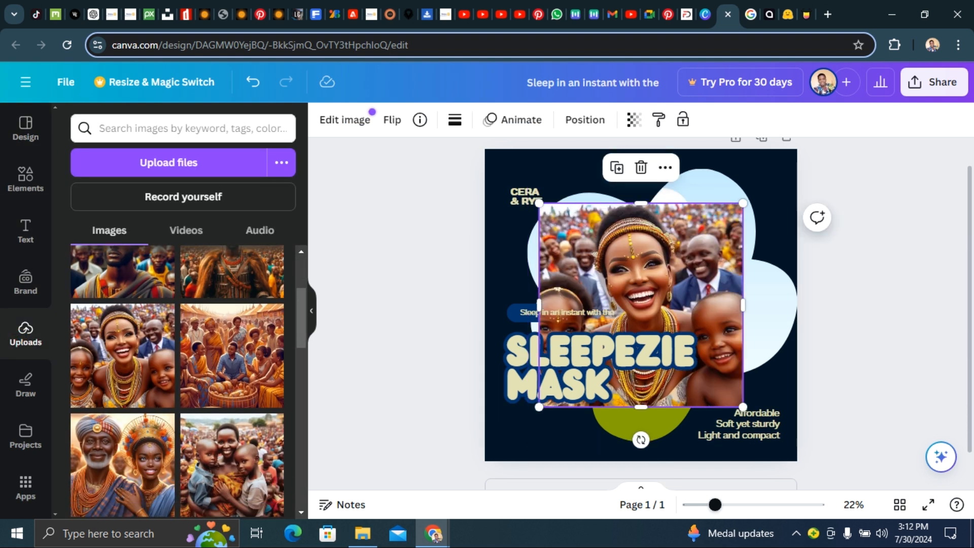
pyautogui.moveTo(640, 283); pyautogui.dragTo(650, 254)
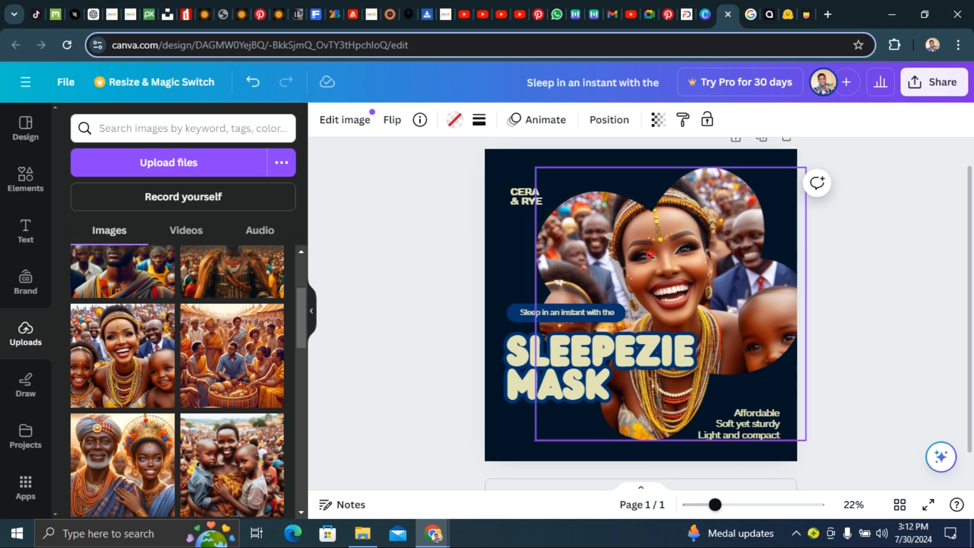
pyautogui.click(370, 252)
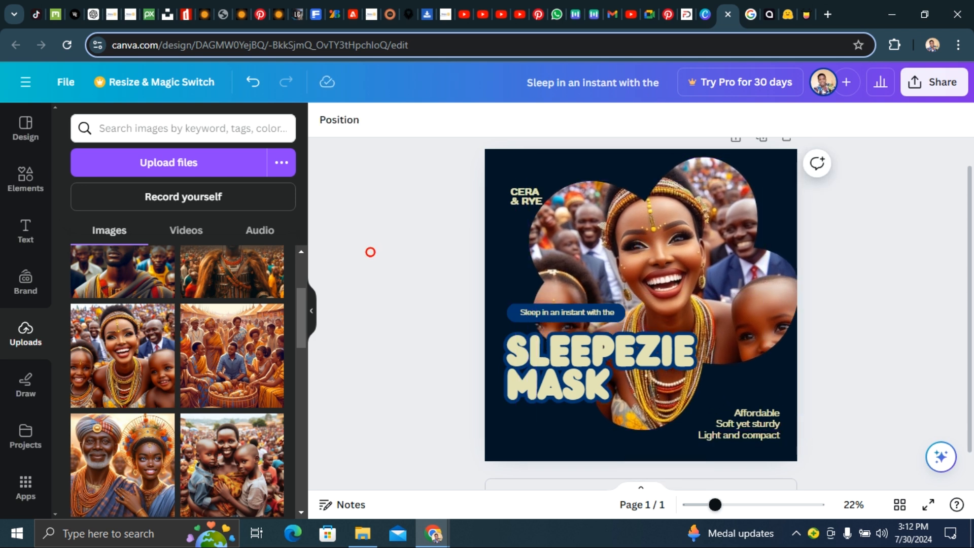
# - Move the CERA & RYE text further into the top-left corner and nudge the photo frame slightly down
pyautogui.moveTo(664, 289); pyautogui.dragTo(657, 290)
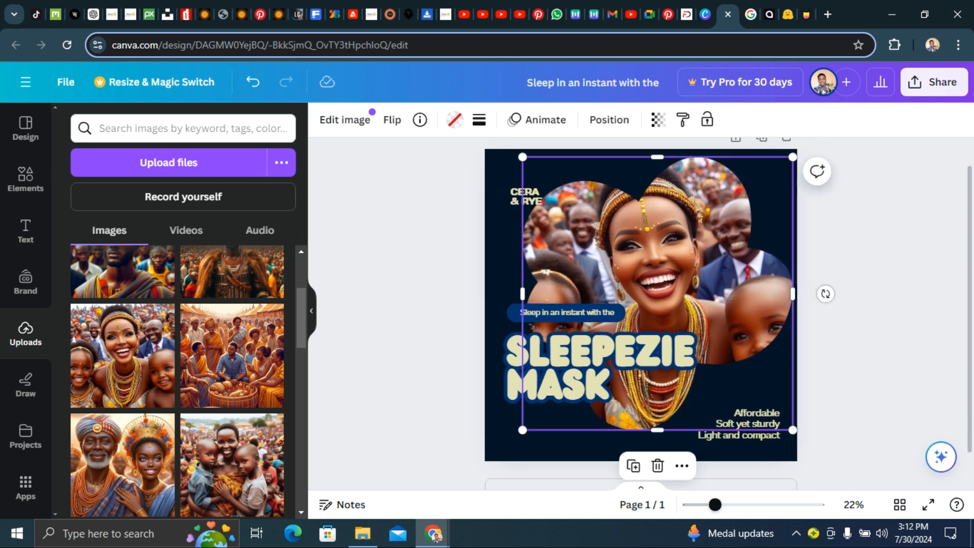
pyautogui.click(411, 228)
pyautogui.moveTo(510, 188); pyautogui.dragTo(495, 170)
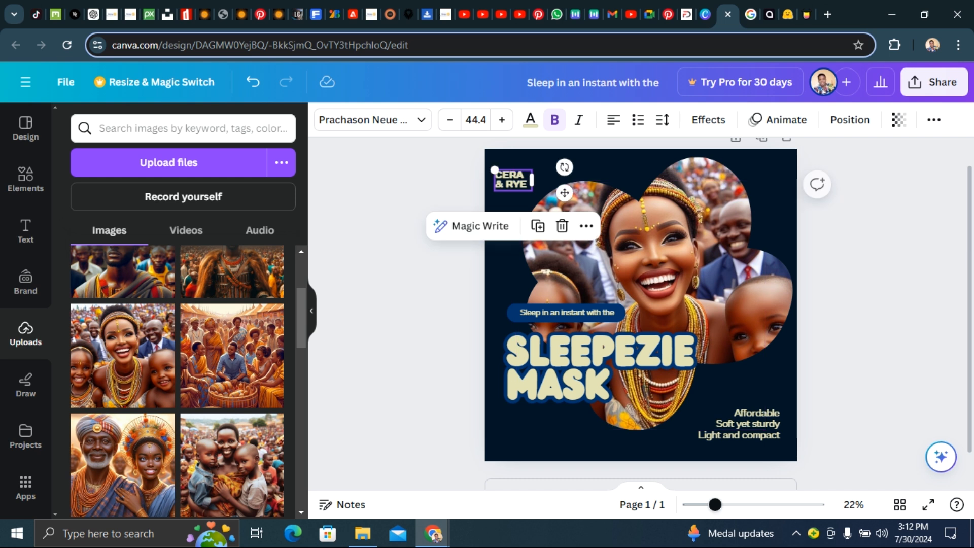
pyautogui.click(424, 217)
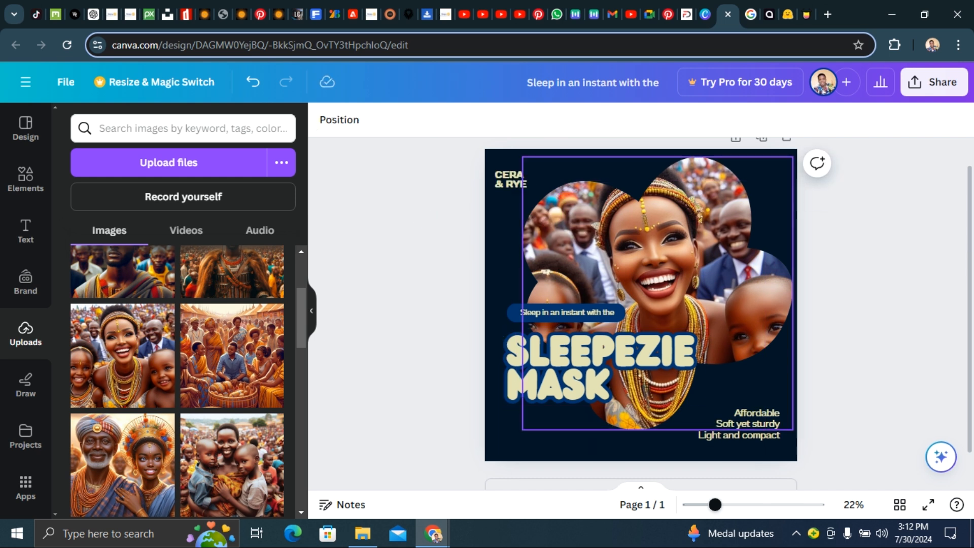
pyautogui.moveTo(660, 284); pyautogui.dragTo(653, 294)
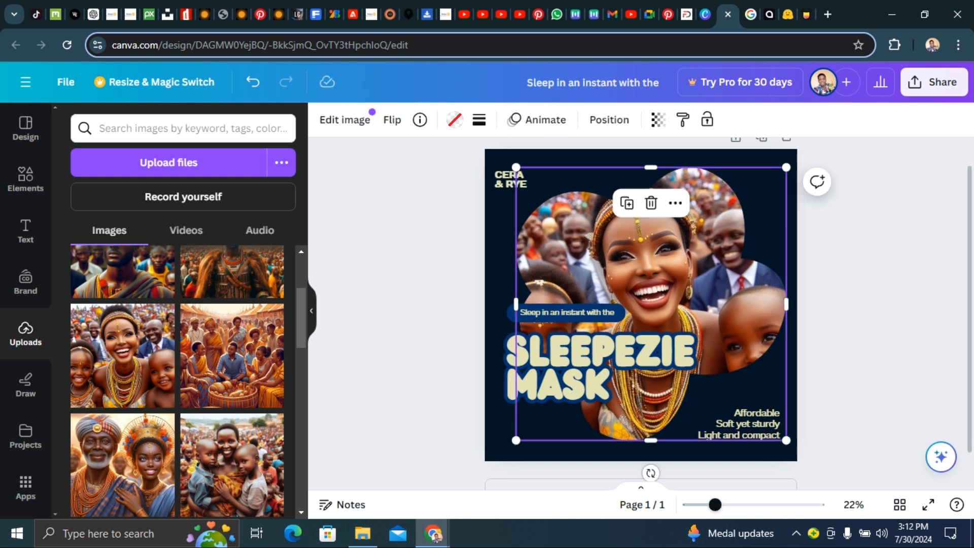
pyautogui.click(414, 214)
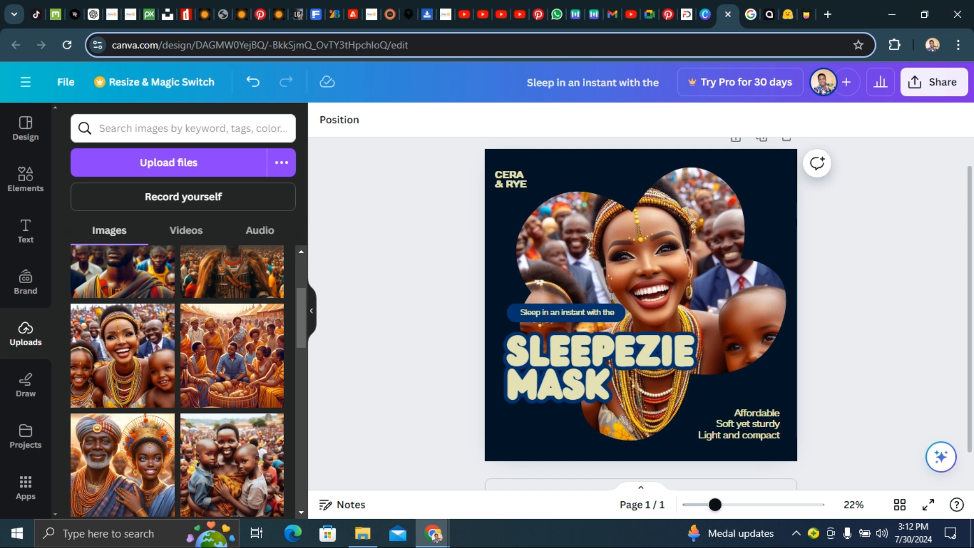